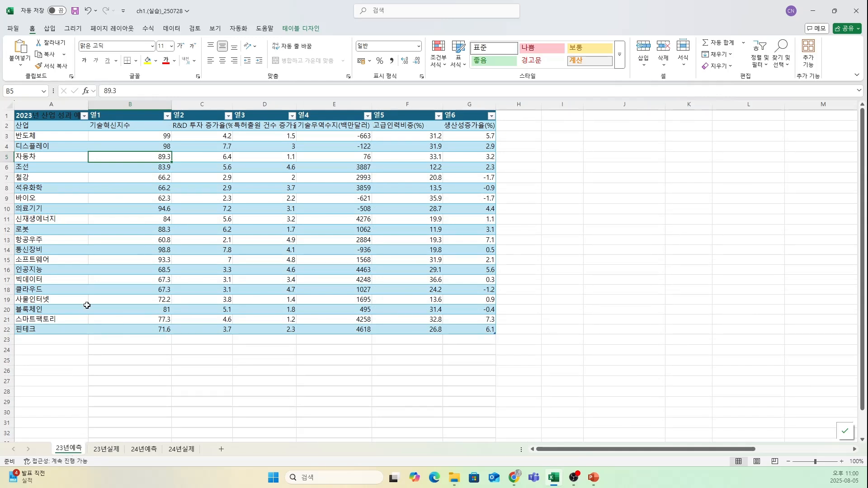
Examine the 2023 industry forecast table on the 23년예측 sheet and the actual results table on the 23년실제 sheet.
drag(46, 116, 484, 332)
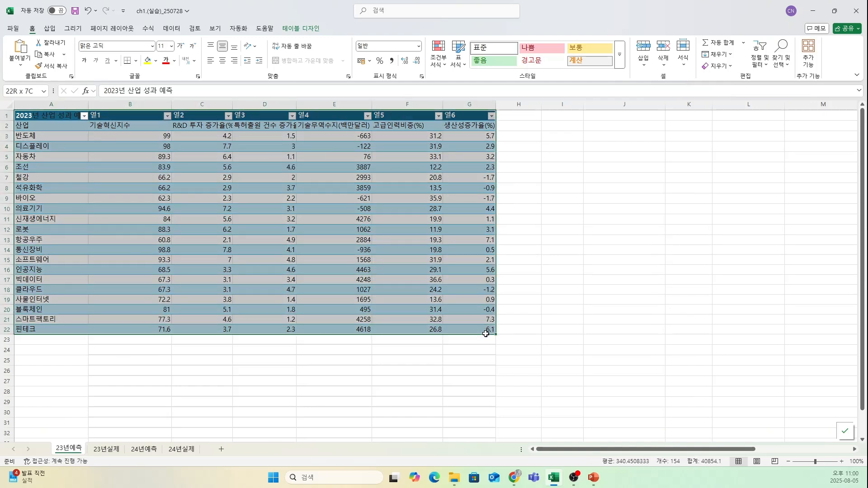
click(201, 391)
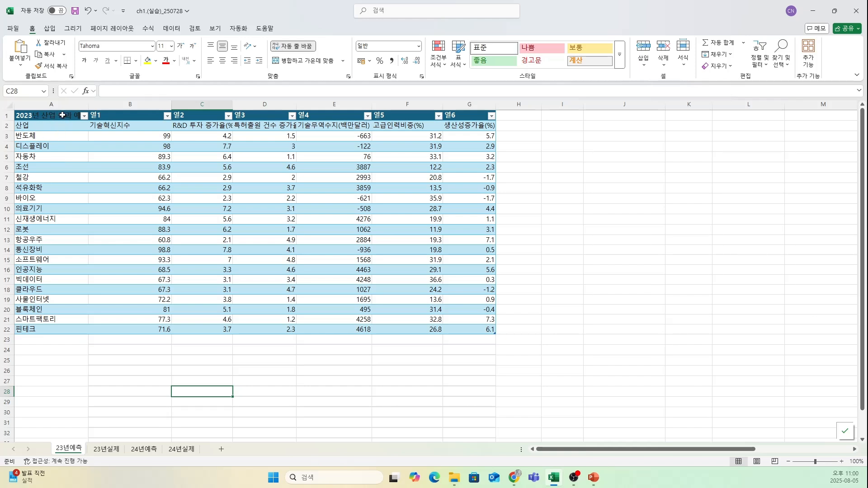
drag(61, 119, 443, 329)
click(104, 370)
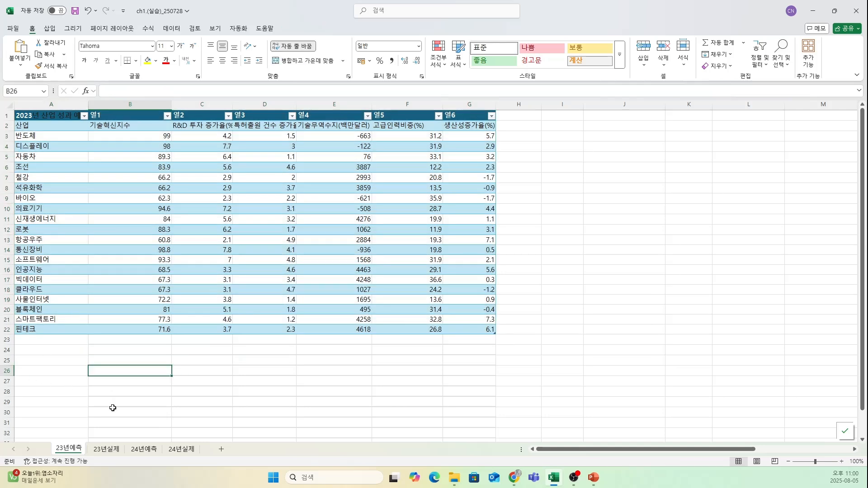
click(113, 448)
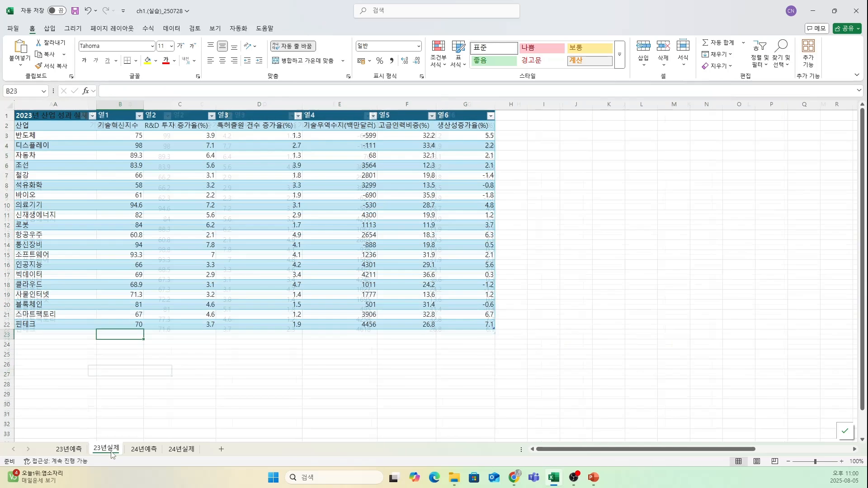
drag(54, 117, 465, 326)
click(91, 354)
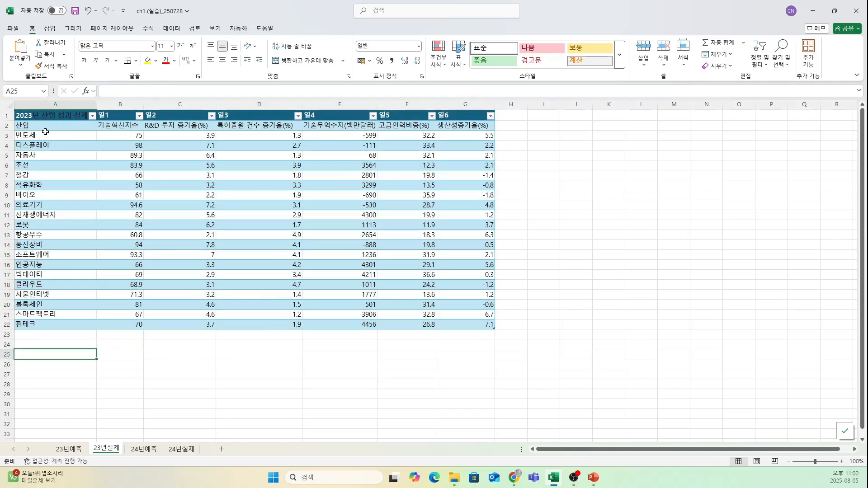
click(101, 177)
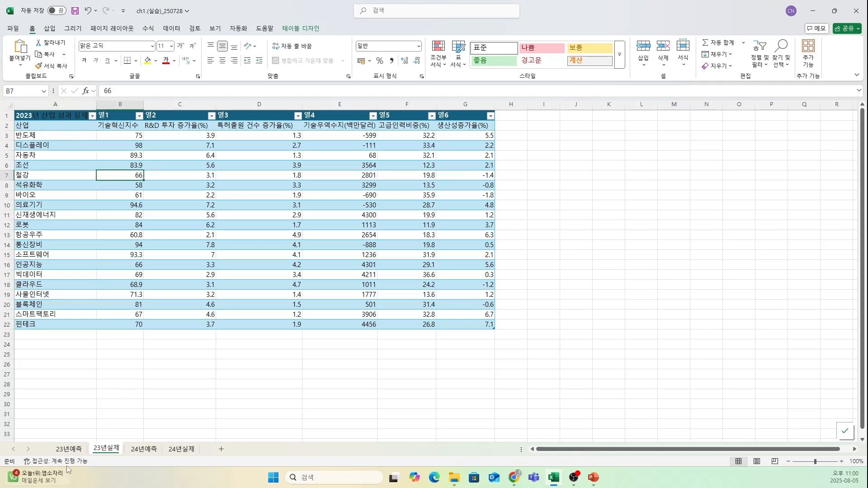
Compare the layout and figures of the full 23년예측 table with those of the 23년실제 table.
click(69, 448)
key(ctrl+a)
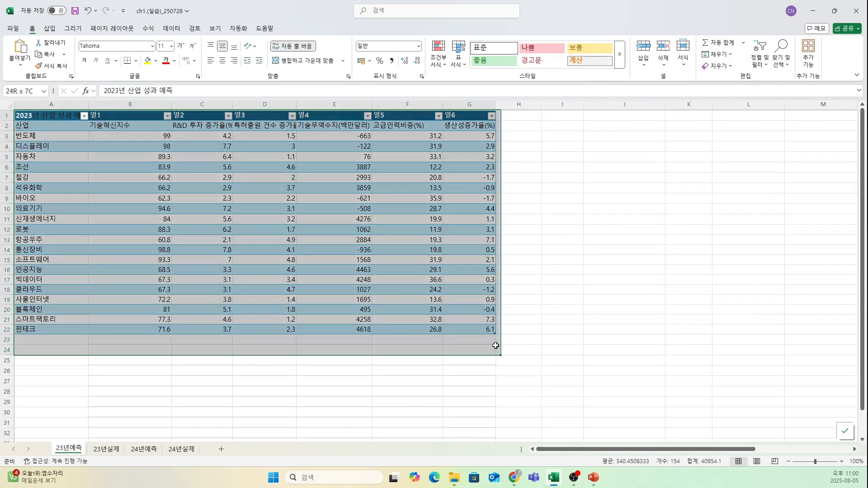
click(107, 449)
click(67, 136)
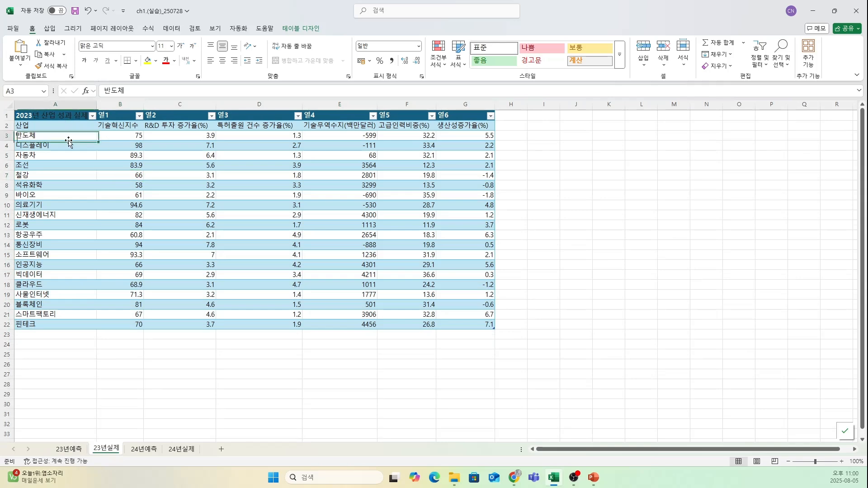
drag(54, 116, 461, 325)
click(255, 354)
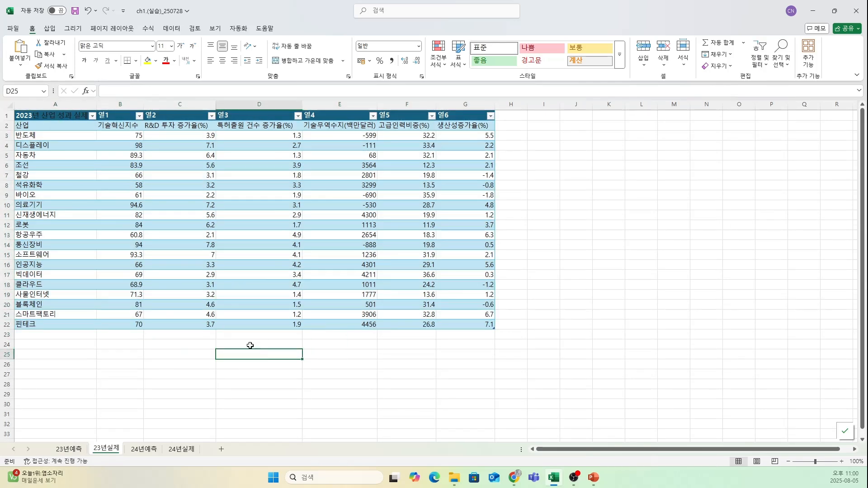
click(68, 449)
click(107, 449)
click(162, 342)
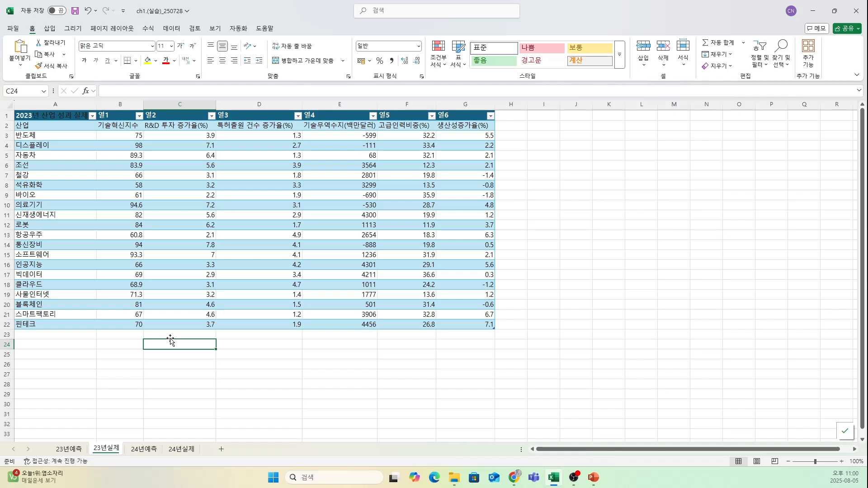
click(237, 374)
click(210, 402)
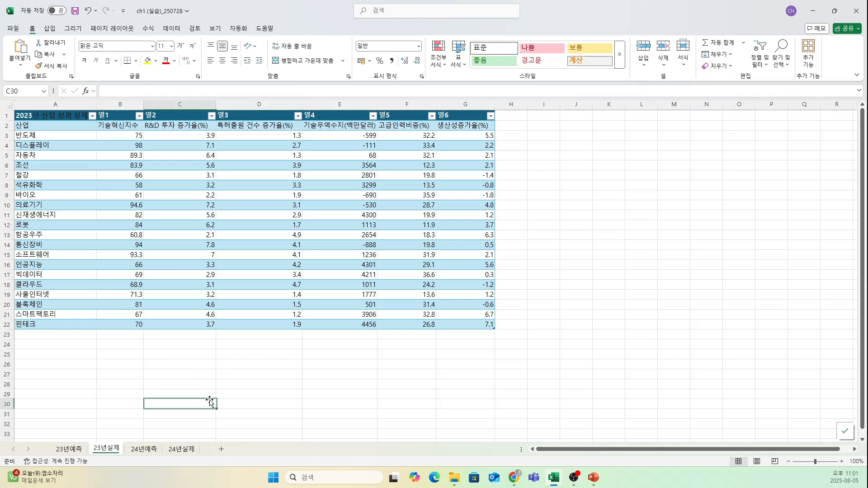
Add a new blank worksheet and place it last in the workbook, after the 24년실제 sheet.
click(221, 448)
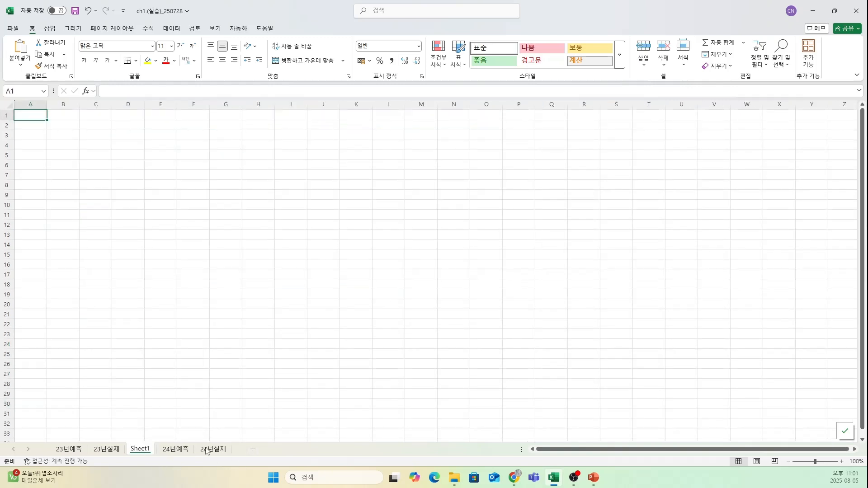
drag(205, 450, 232, 450)
click(193, 372)
Copy the 산업 and 기술혁신지수 columns with their headings from 23년예측 to Sheet1, starting at cell A2.
click(70, 450)
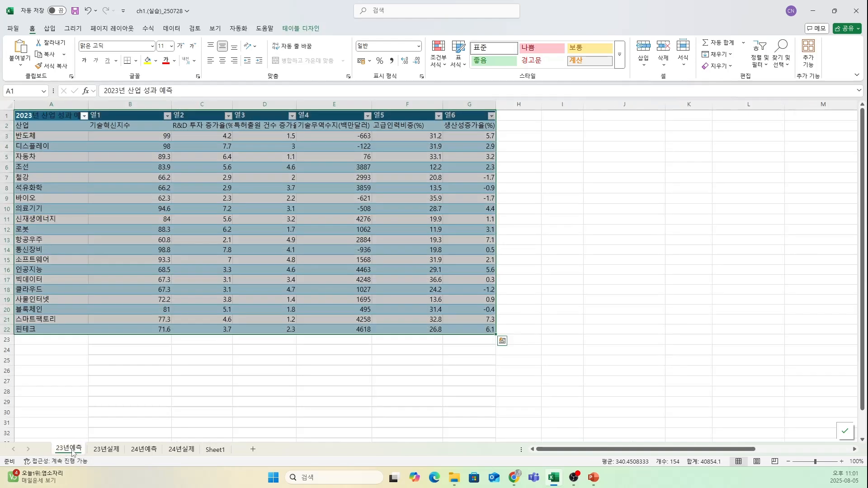
click(126, 352)
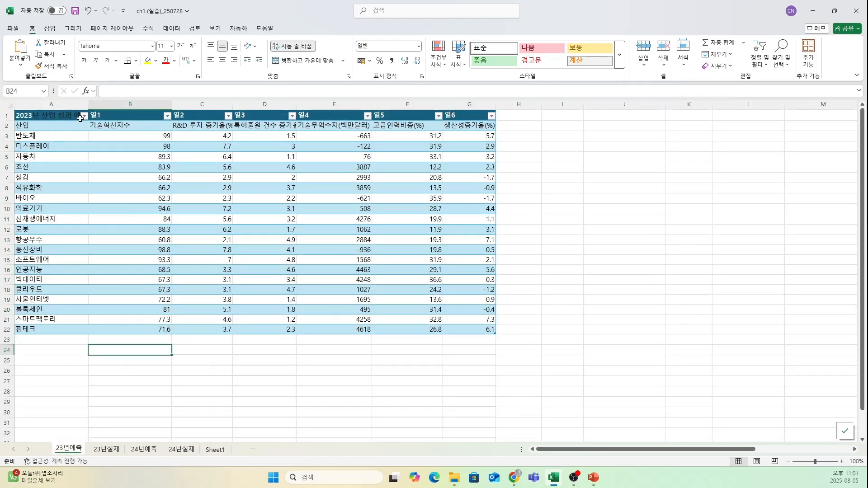
drag(45, 127, 134, 326)
key(ctrl+c)
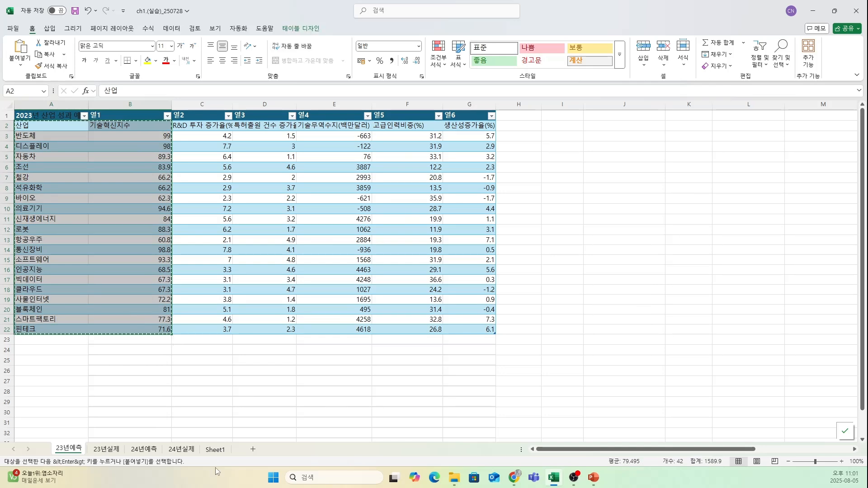
click(216, 449)
click(41, 125)
key(ctrl+v)
click(221, 314)
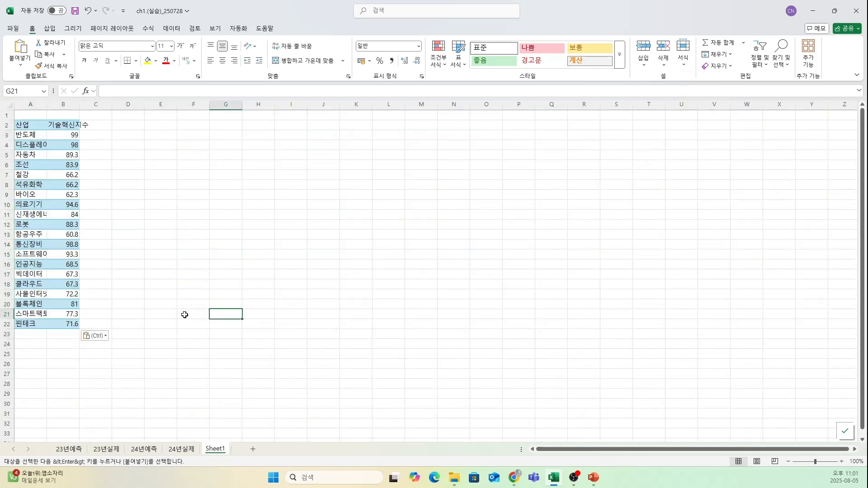
Fit the width of column B on Sheet1 to its 기술혁신지수 heading.
click(103, 448)
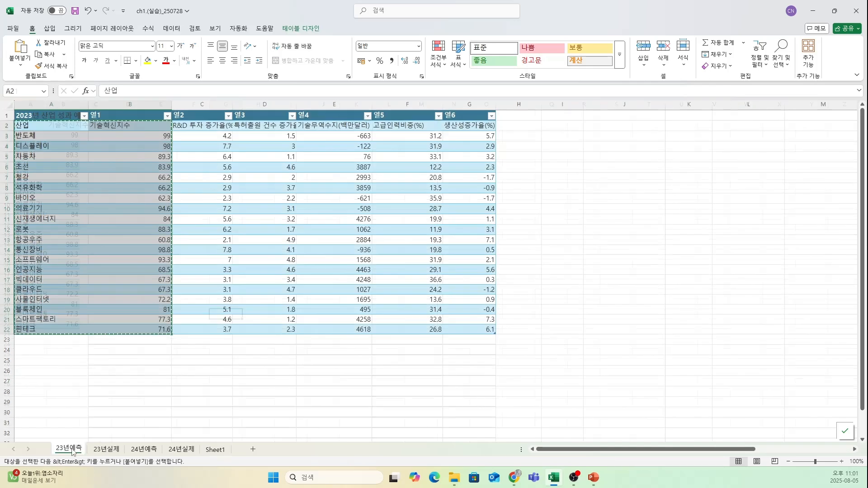
click(215, 449)
drag(36, 125, 68, 324)
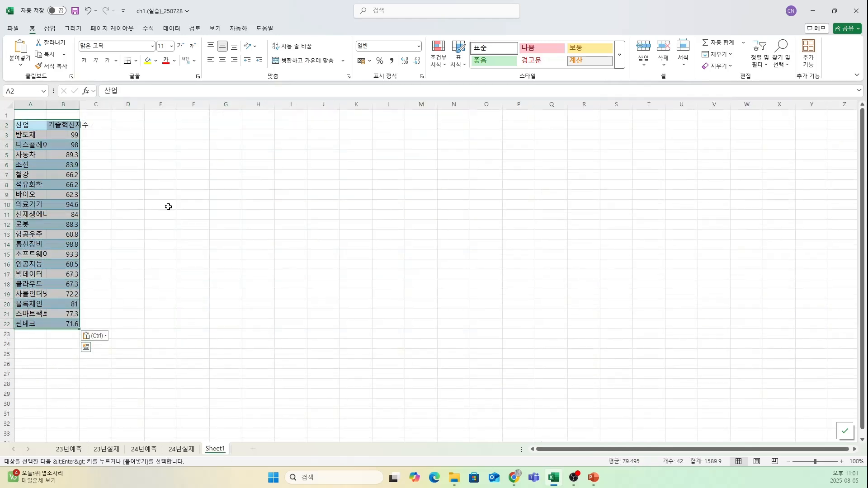
double_click(81, 105)
click(141, 214)
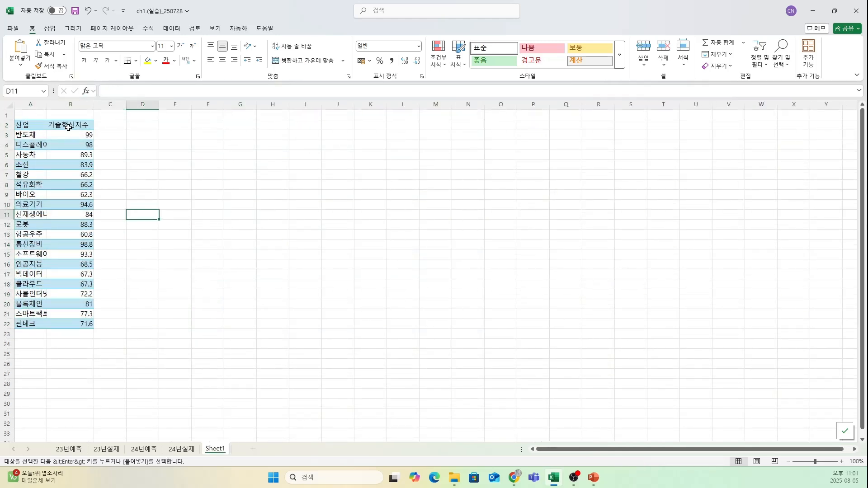
Copy the 기술혁신지수 column with its heading from 23년실제 to Sheet1, starting at cell C2 beside the forecast values.
click(109, 449)
click(179, 345)
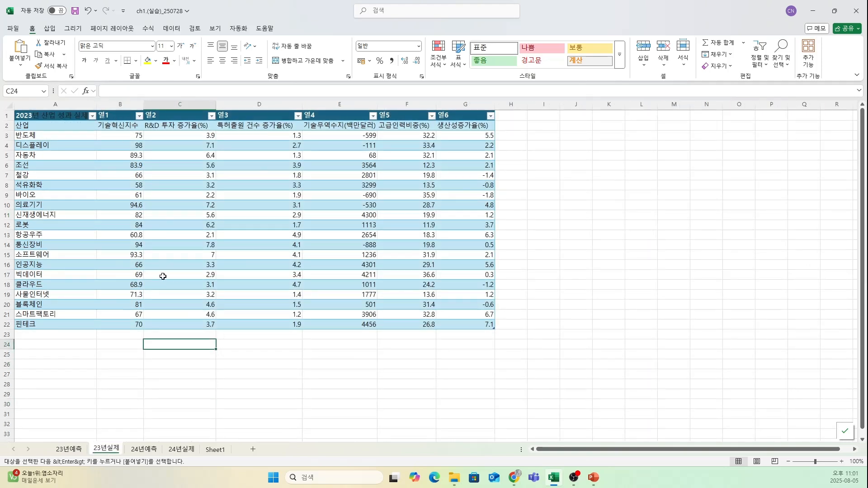
drag(121, 126, 129, 327)
key(ctrl+c)
click(215, 449)
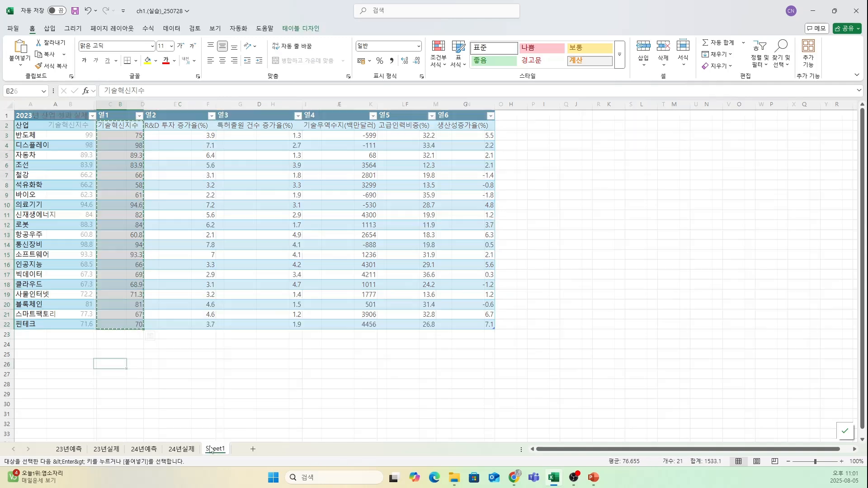
click(157, 243)
click(110, 116)
click(112, 137)
click(105, 122)
key(ctrl+v)
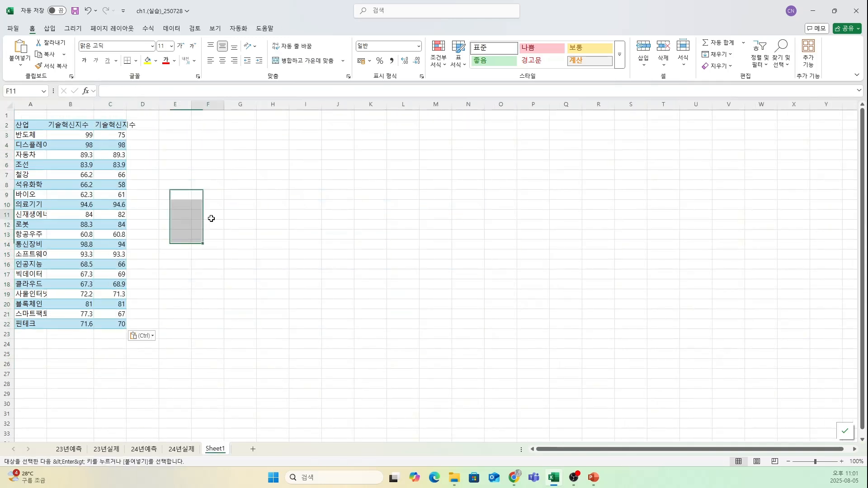
click(176, 180)
Calculate the relative deviation of actual from forecast for 반도체 in cell D3 with the formula =(C3-B3)/B3.
click(155, 137)
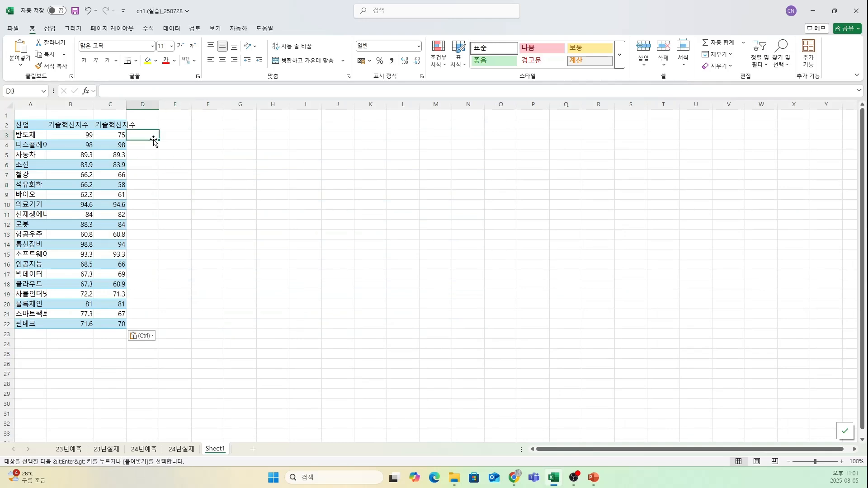
text(=d)
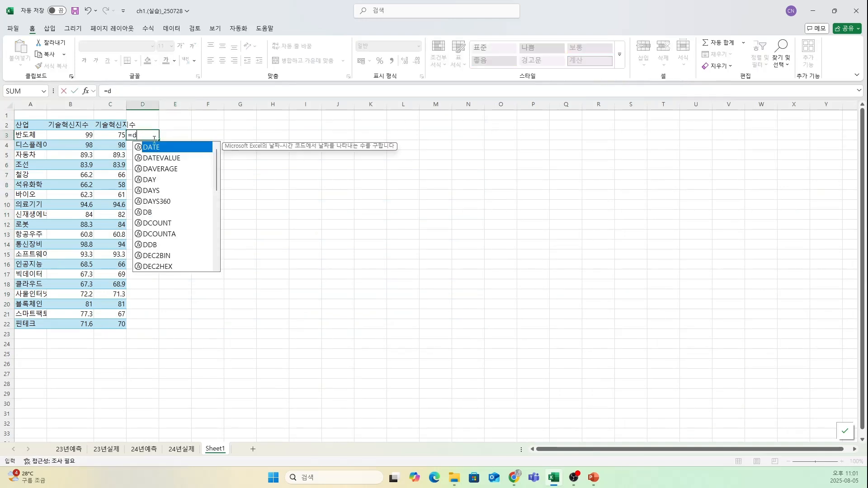
key(BackSpace)
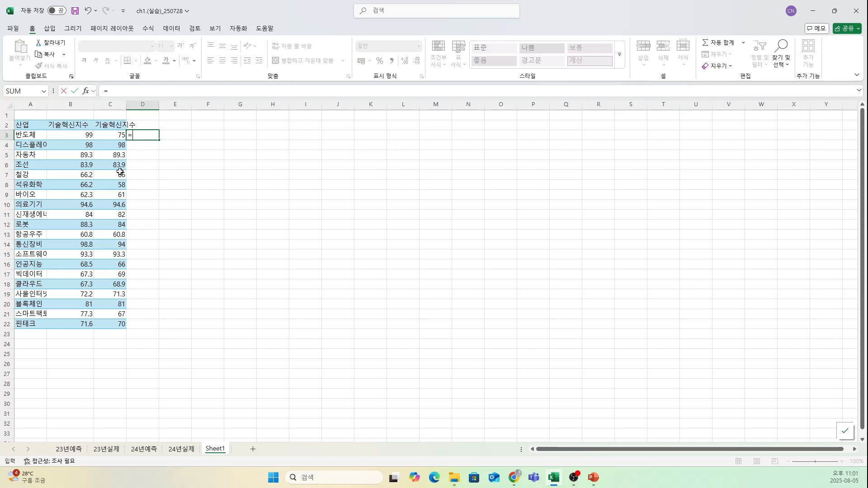
text(()
click(117, 135)
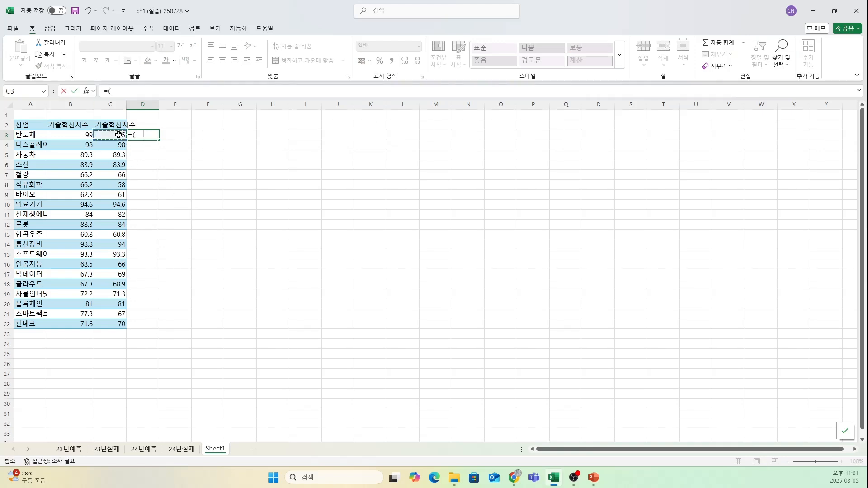
text(-)
click(86, 138)
text())
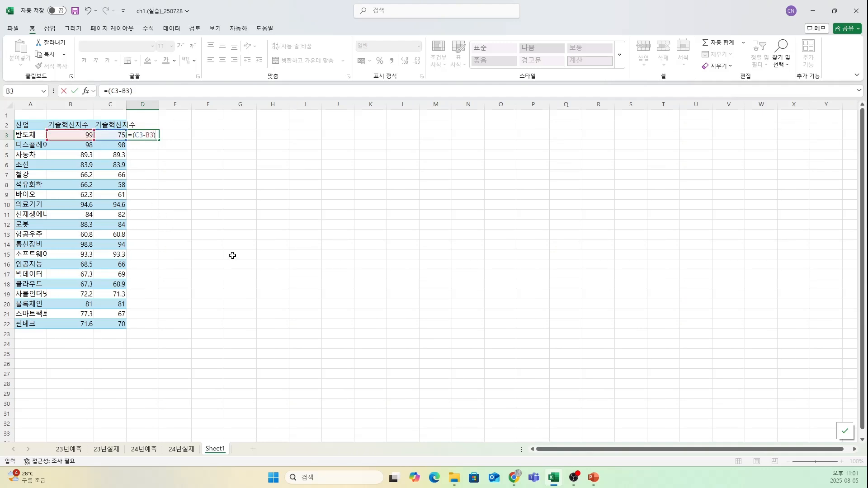
text(/)
click(80, 135)
key(Return)
click(156, 152)
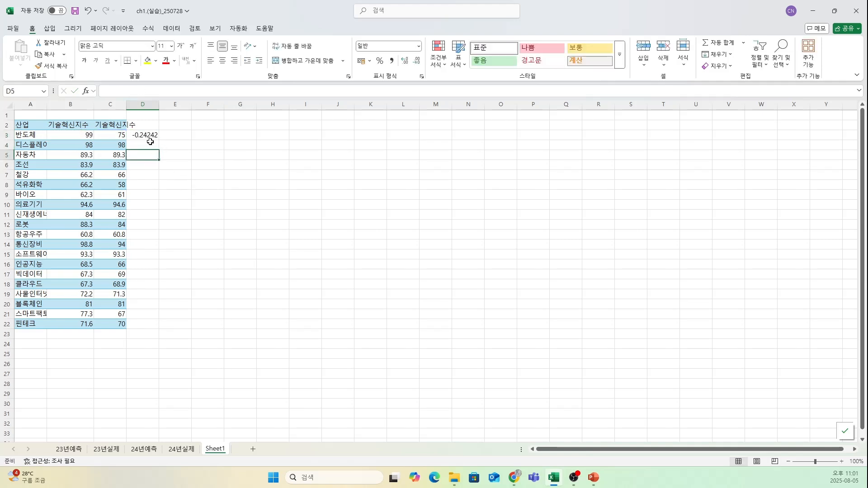
Fill the deviation formula from D3 down to D22 for all remaining industries and review the values.
click(151, 137)
drag(158, 141, 156, 326)
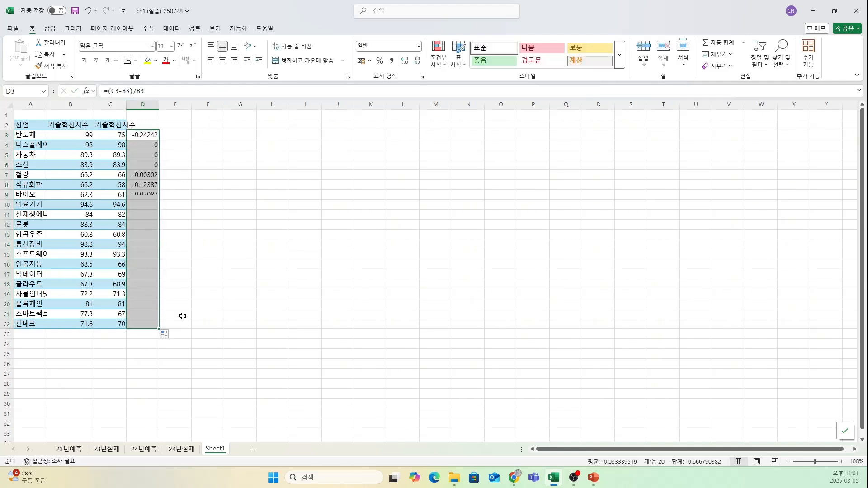
click(199, 186)
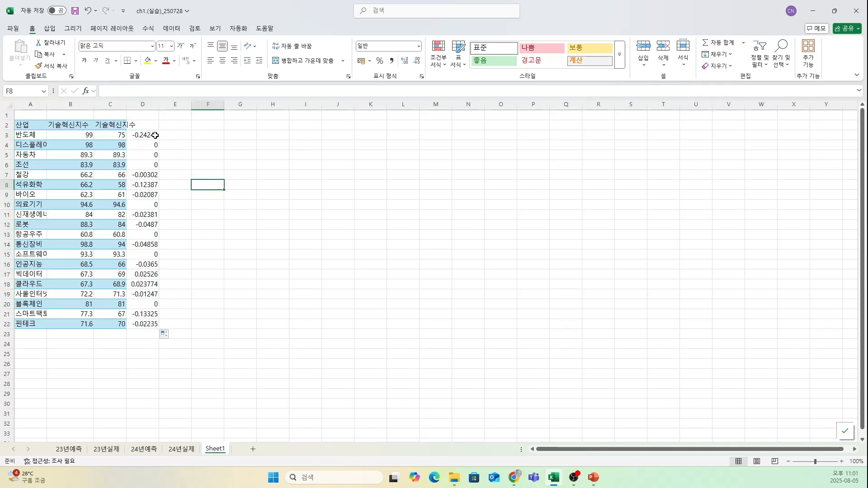
drag(155, 135, 156, 325)
click(238, 263)
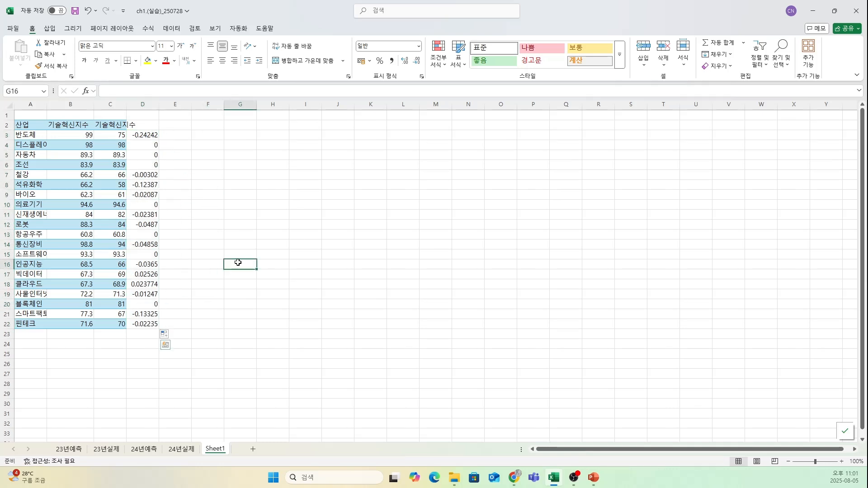
click(208, 165)
click(76, 135)
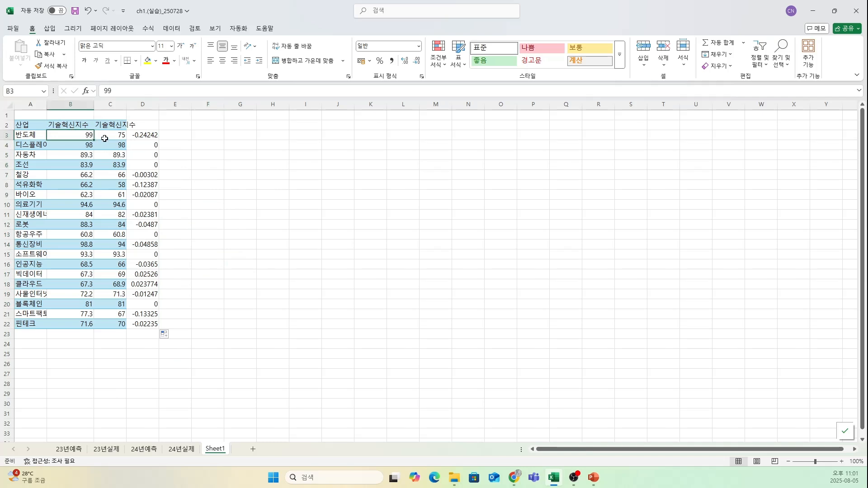
click(230, 166)
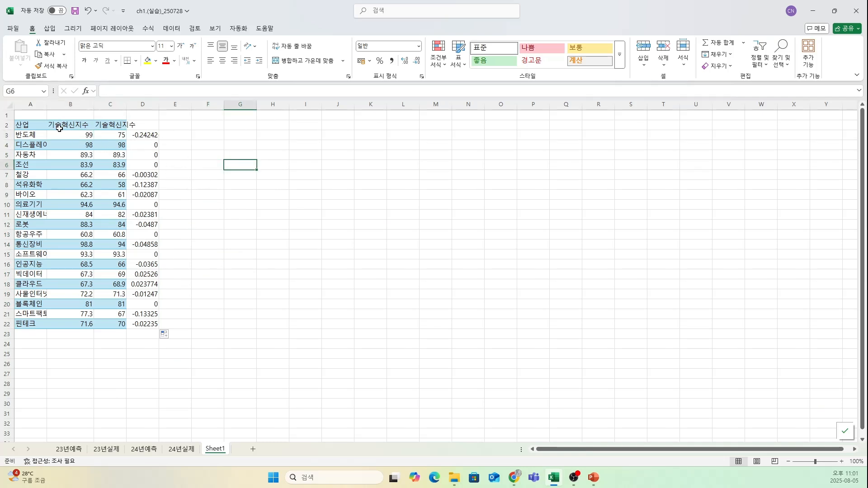
Look over the R&D 투자 증가율(%) columns on 23년예측 and 23년실제, and return to the comparison on Sheet1.
click(59, 449)
click(291, 221)
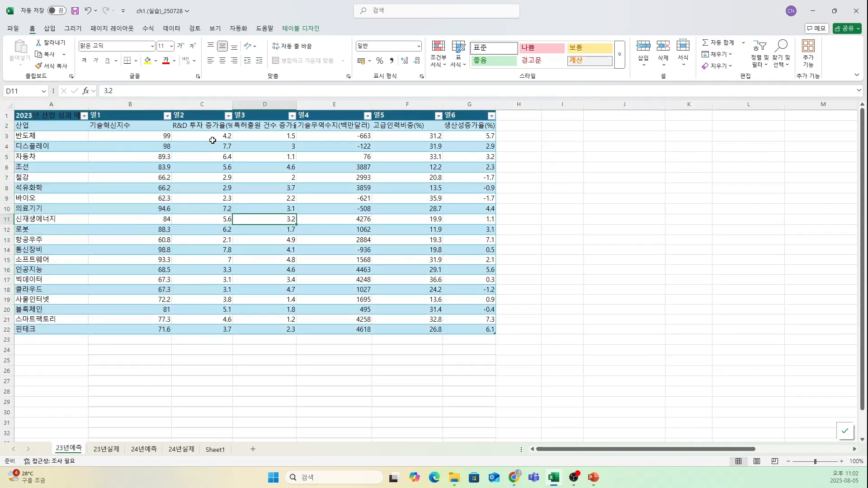
drag(211, 130, 208, 332)
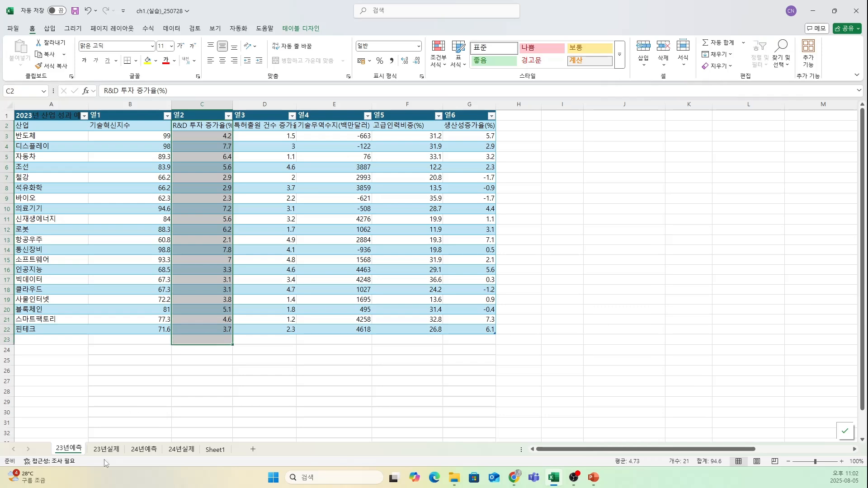
click(107, 450)
drag(181, 130, 199, 334)
click(215, 450)
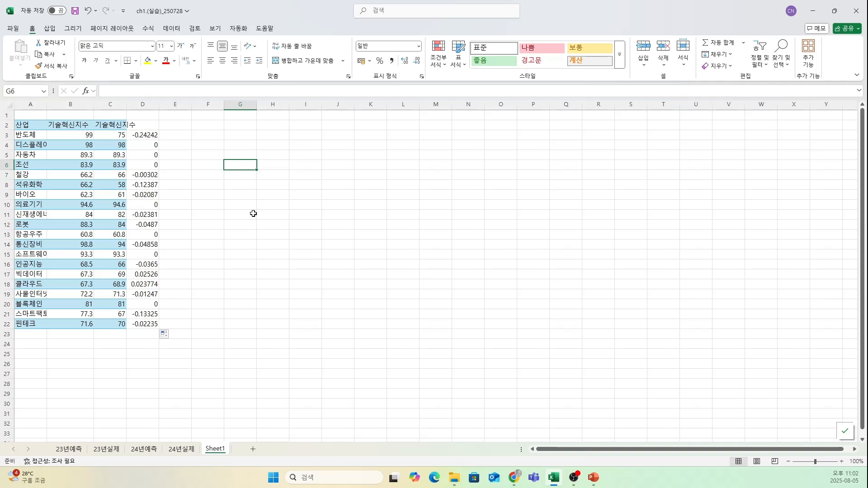
click(213, 233)
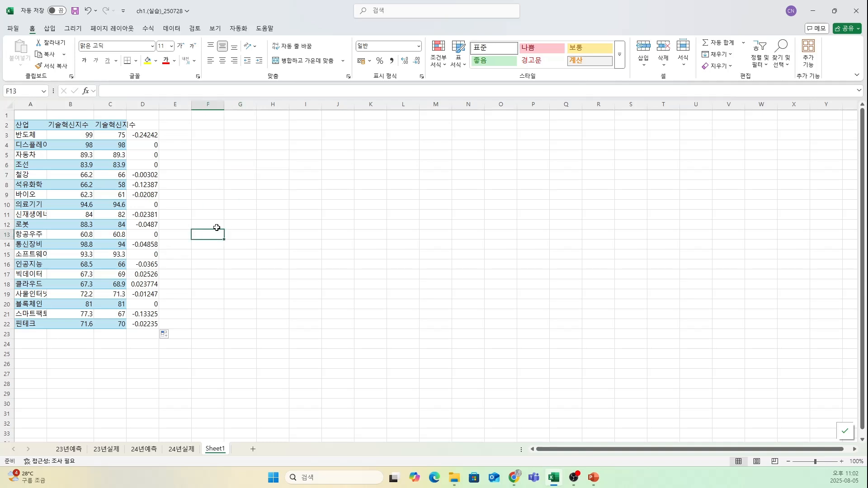
click(204, 175)
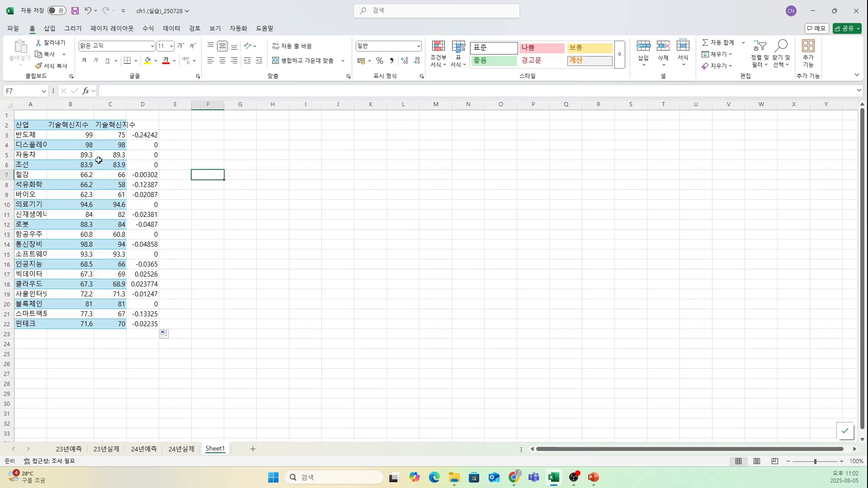
Delete Sheet1 from the workbook and go back to the 23년예측 sheet.
right_click(216, 450)
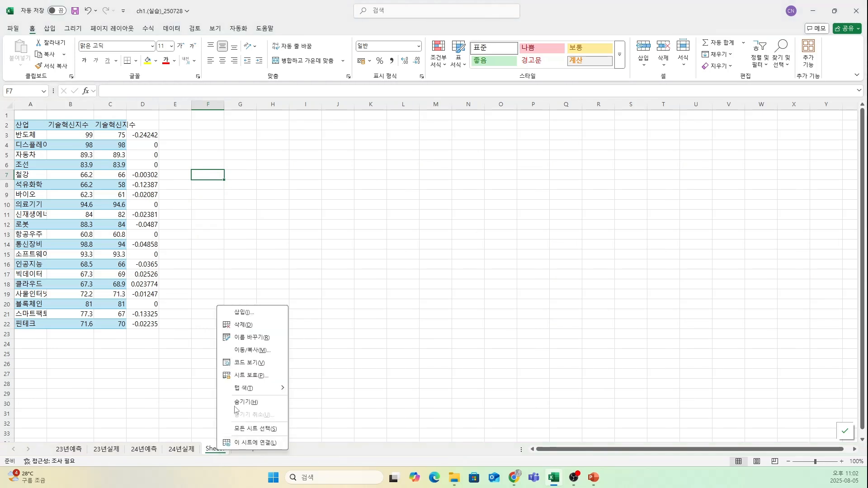
click(248, 325)
key(Return)
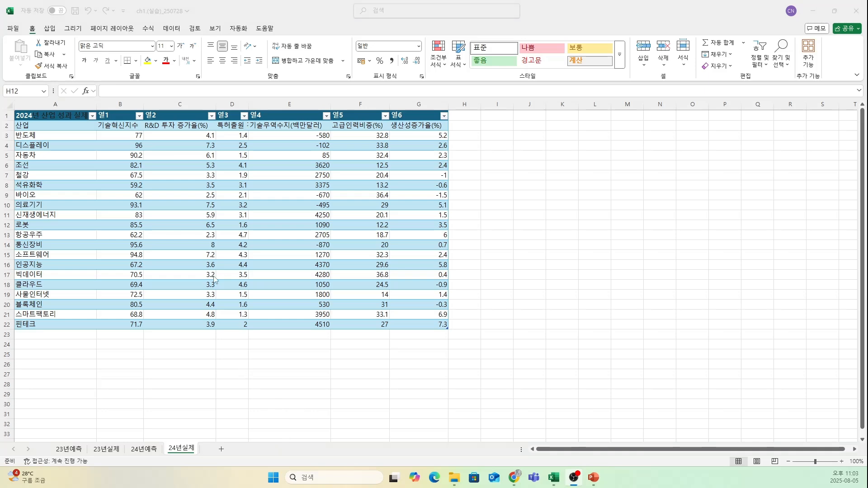
click(69, 449)
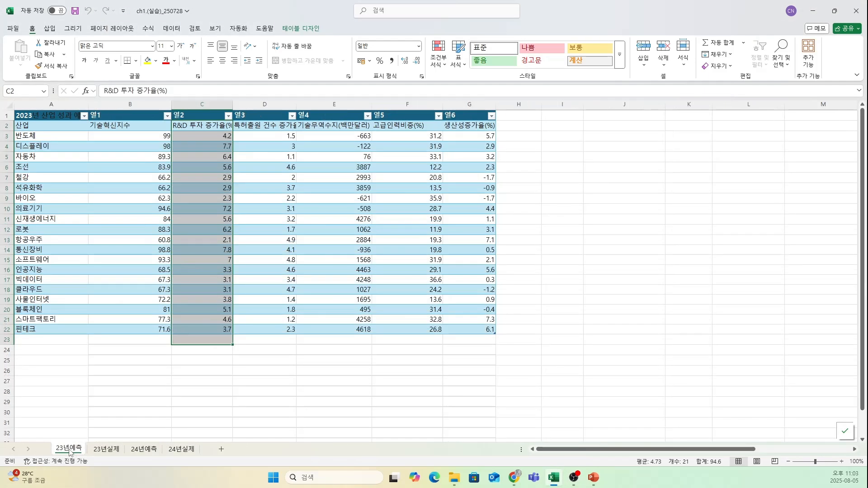
click(128, 233)
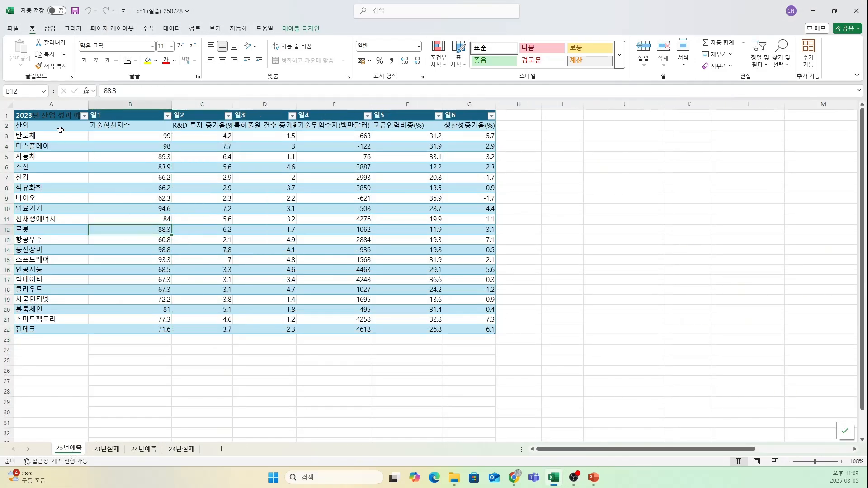
Switch to Power BI Desktop and connect to the Excel workbook ch1.(실습)_250728 in the data folder of 000_powerbi_연도별성과변화율.
click(344, 478)
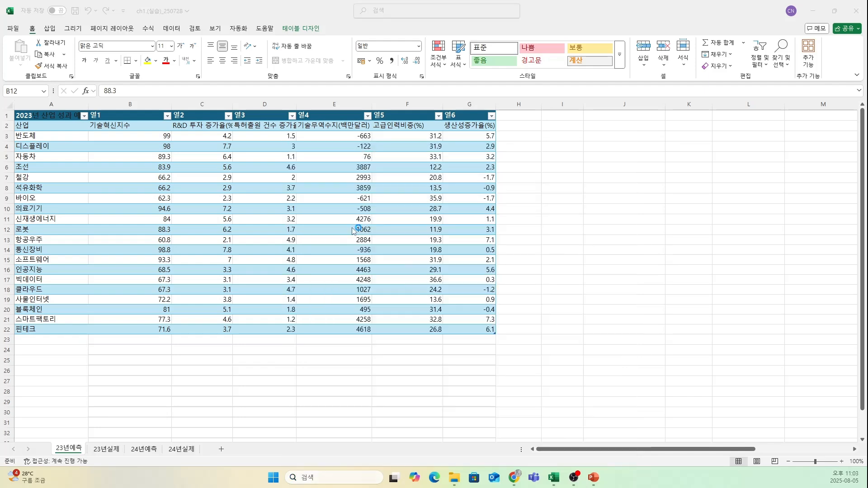
click(353, 237)
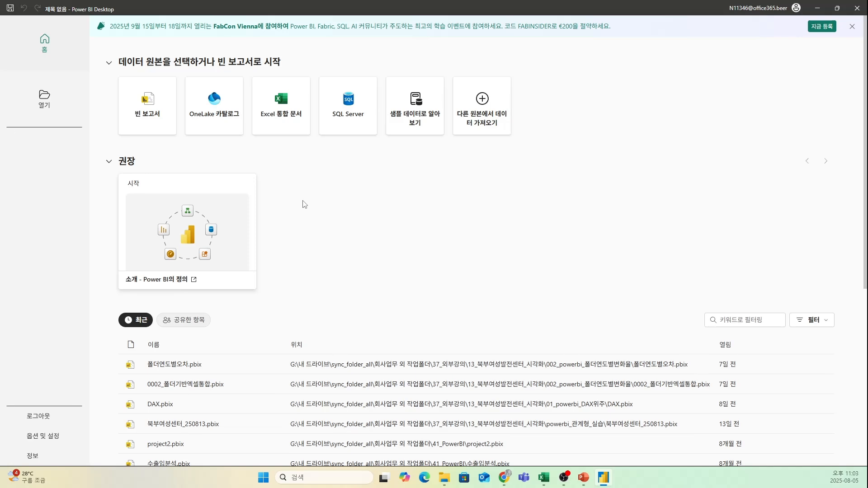
click(281, 106)
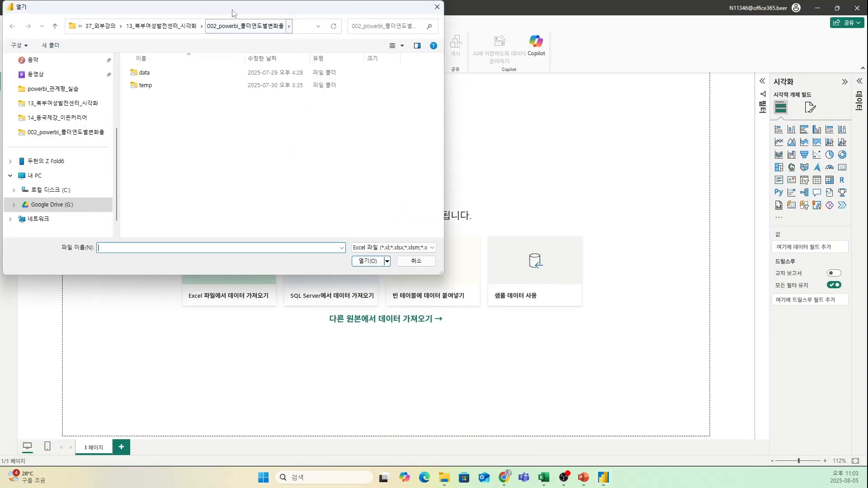
drag(232, 10, 319, 52)
click(252, 68)
click(276, 116)
double_click(276, 116)
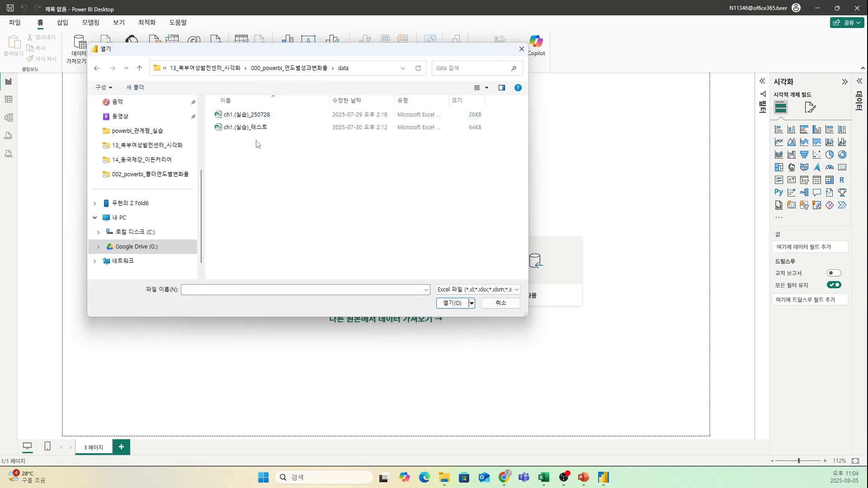
double_click(254, 114)
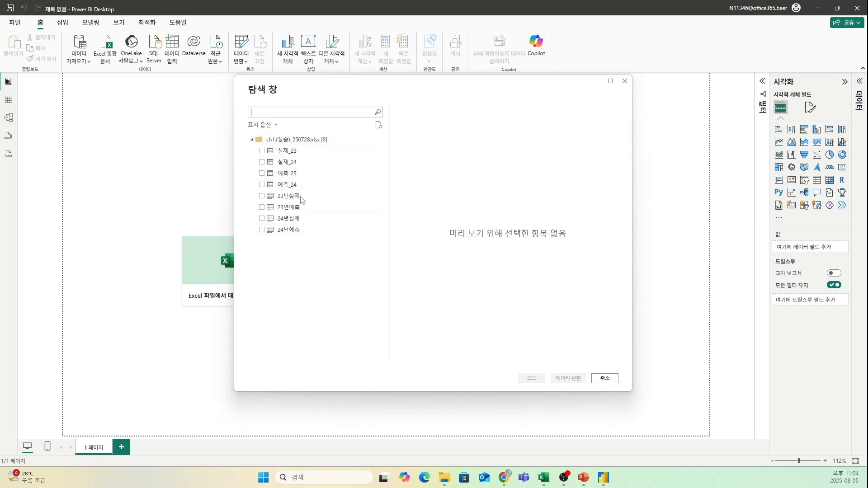
Load the 예측_23 and 실제_23 tables from the workbook into the report.
click(262, 174)
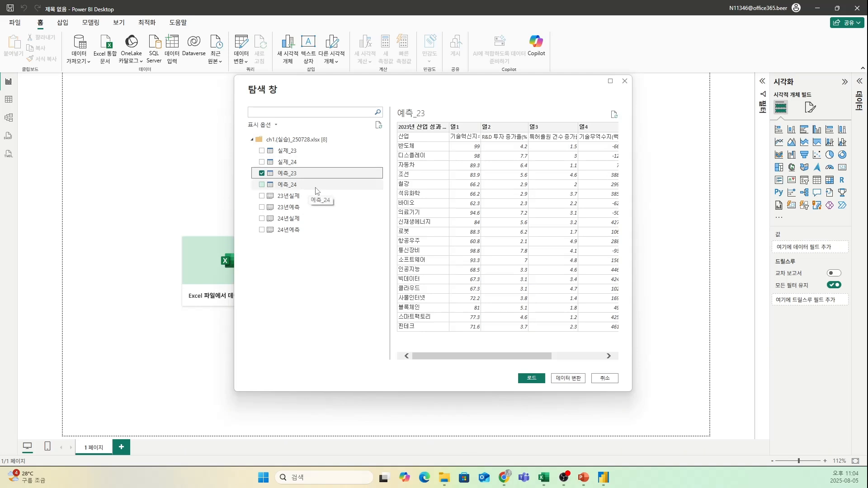
click(261, 151)
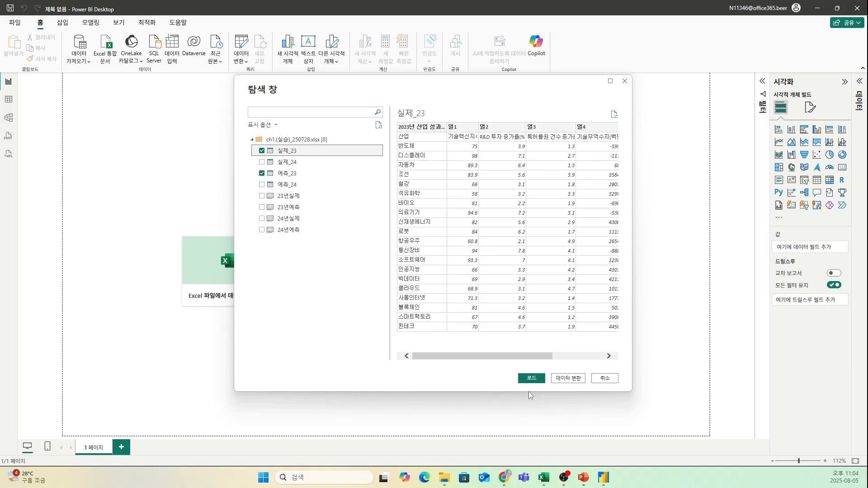
click(530, 379)
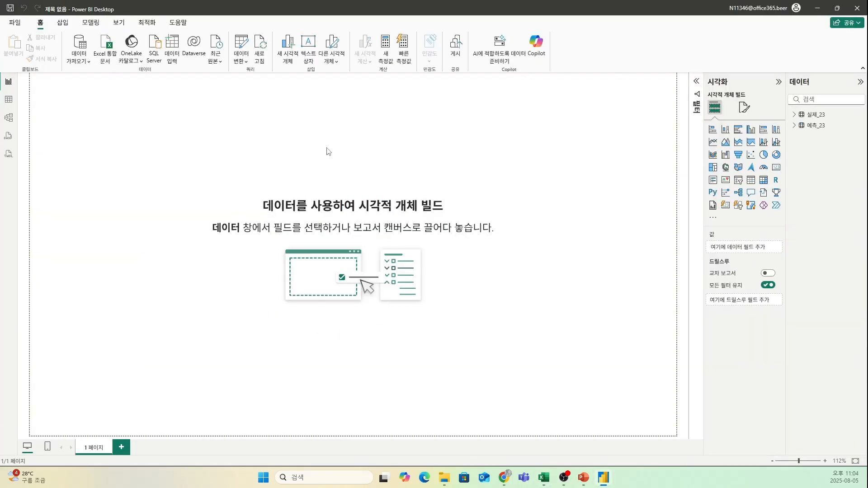
Review the rows and column headings of the loaded 실제_23 and 예측_23 tables in the table view.
click(8, 100)
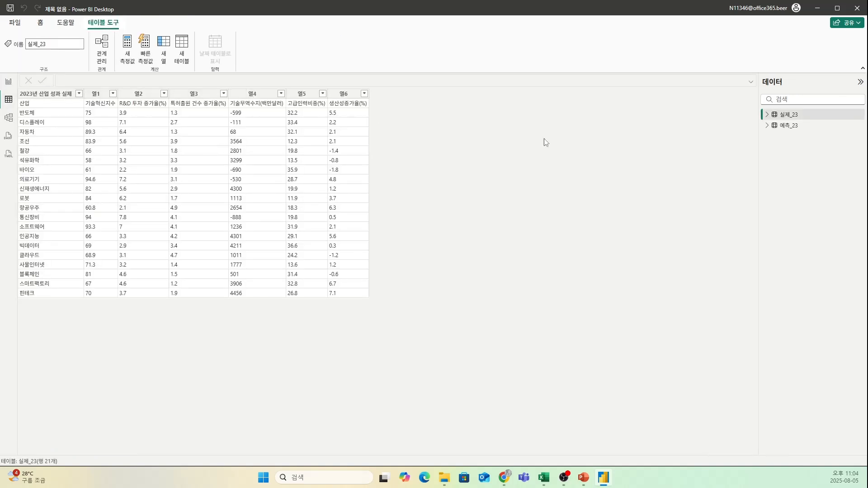
click(791, 125)
click(793, 116)
click(795, 127)
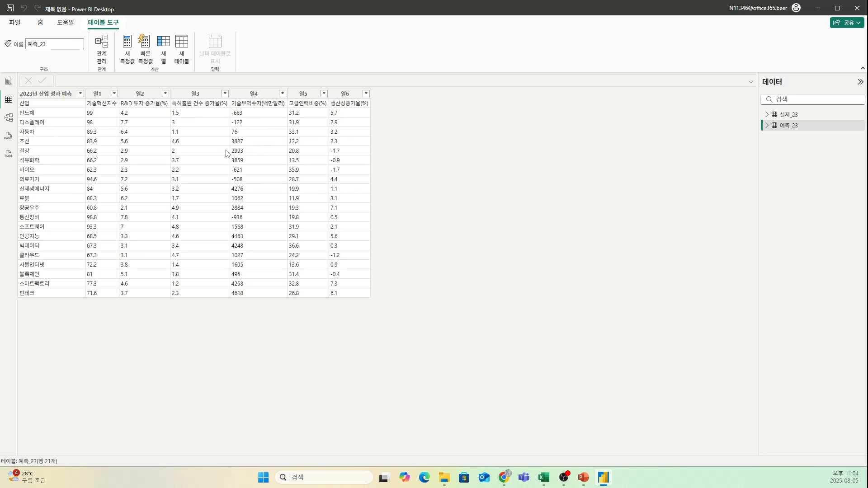
Open the loaded data in the Power Query editor with the 예측_23 query selected.
click(40, 23)
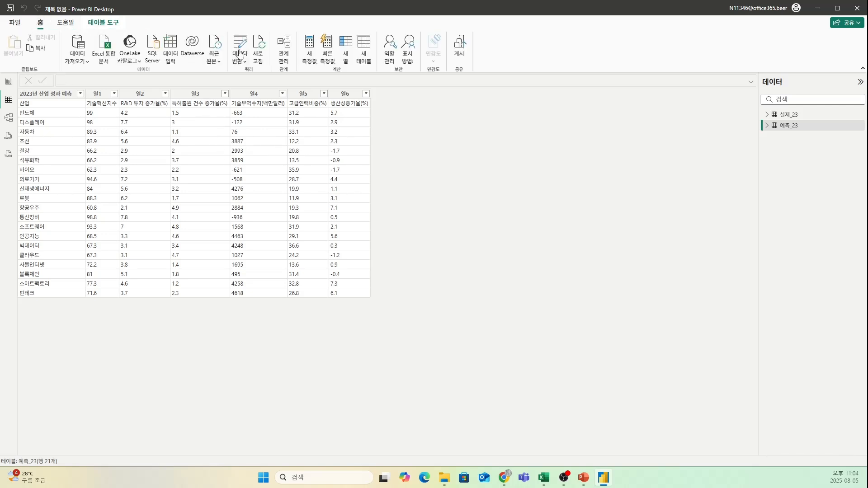
click(243, 64)
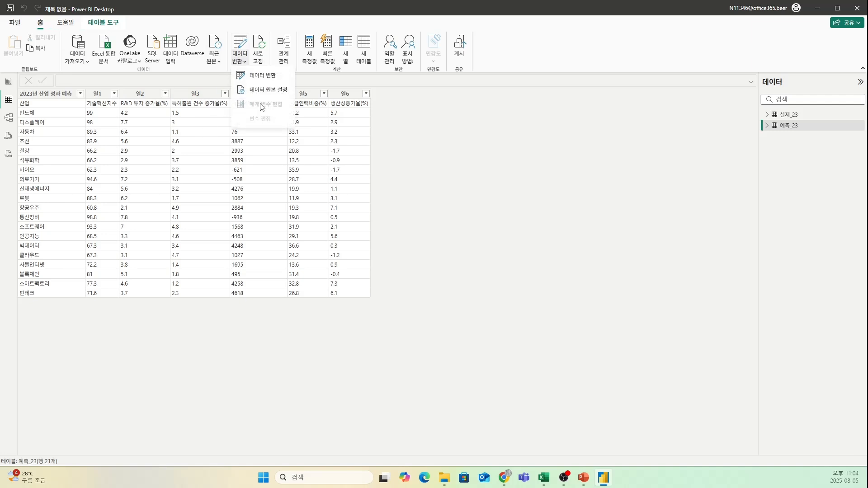
click(454, 205)
click(263, 77)
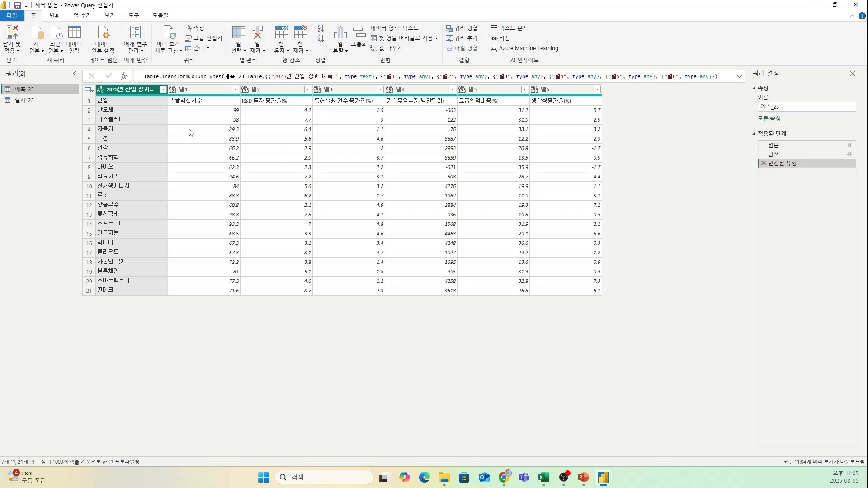
click(32, 100)
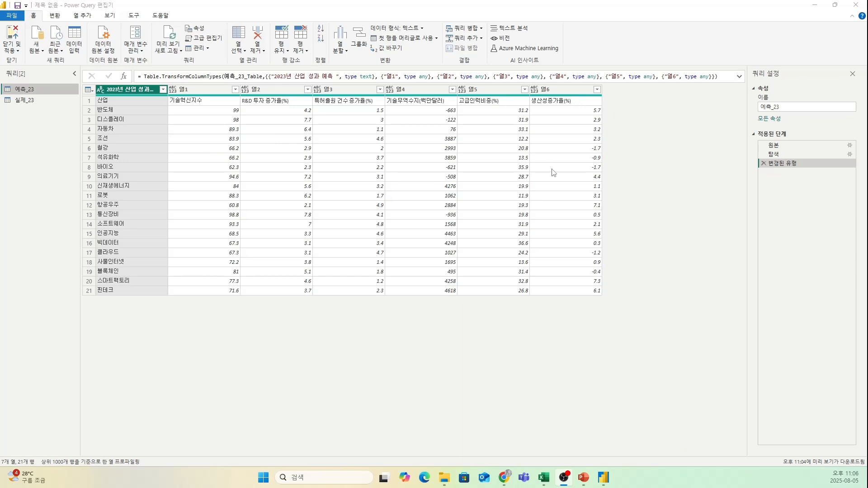
click(35, 100)
click(34, 90)
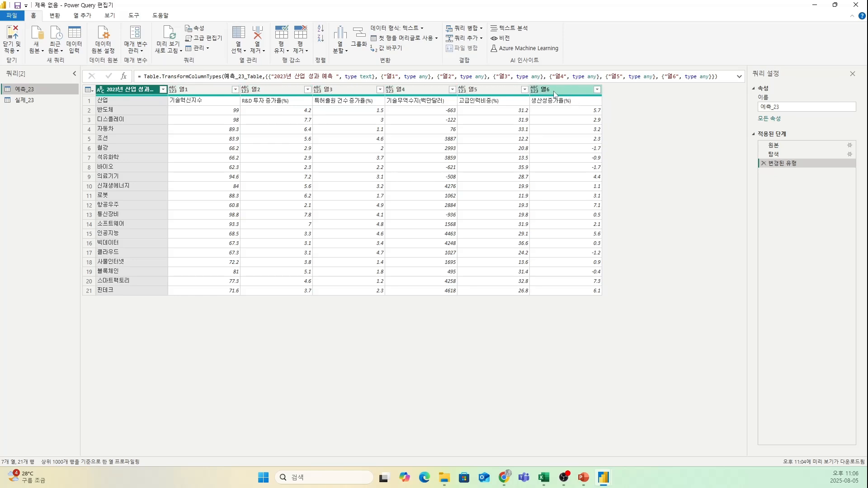
Promote the first row of 예측_23, containing the labels from 산업 to 생산성증가율(%), to column headers.
click(123, 102)
click(204, 101)
click(278, 102)
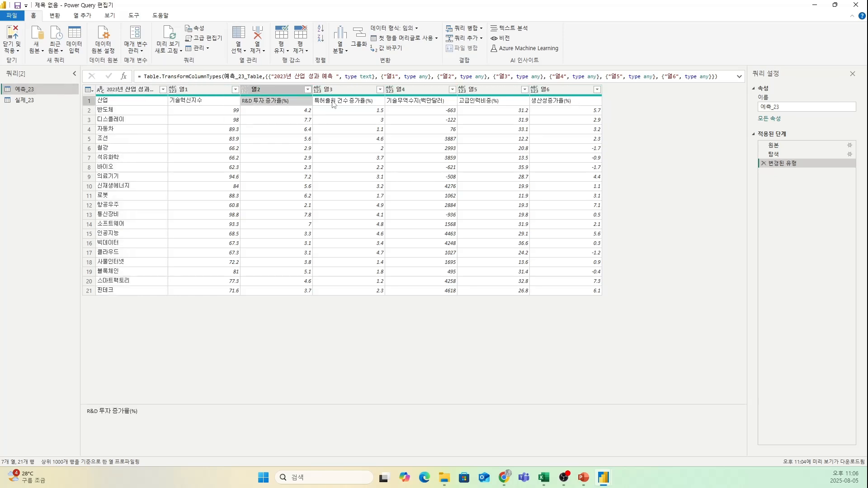
click(333, 104)
click(403, 104)
click(479, 104)
click(543, 104)
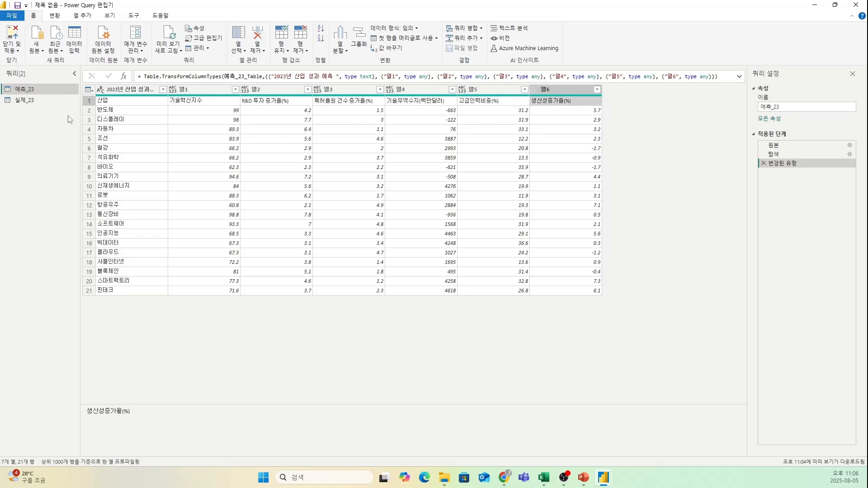
click(111, 104)
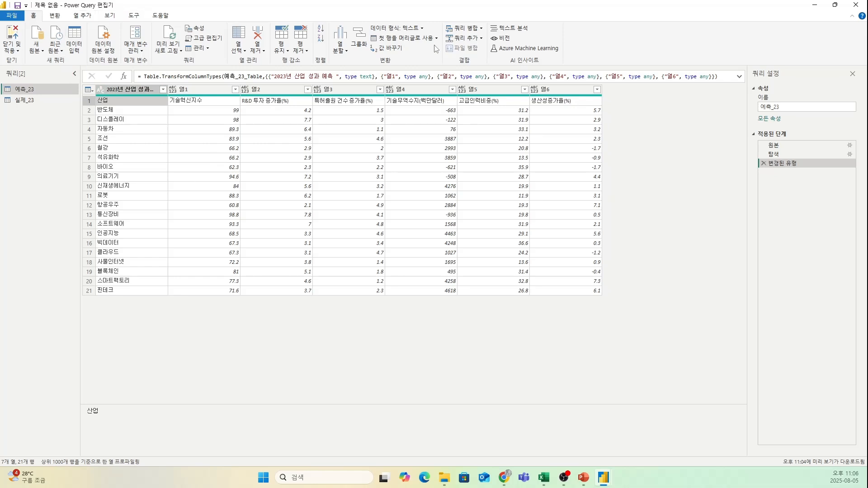
click(398, 38)
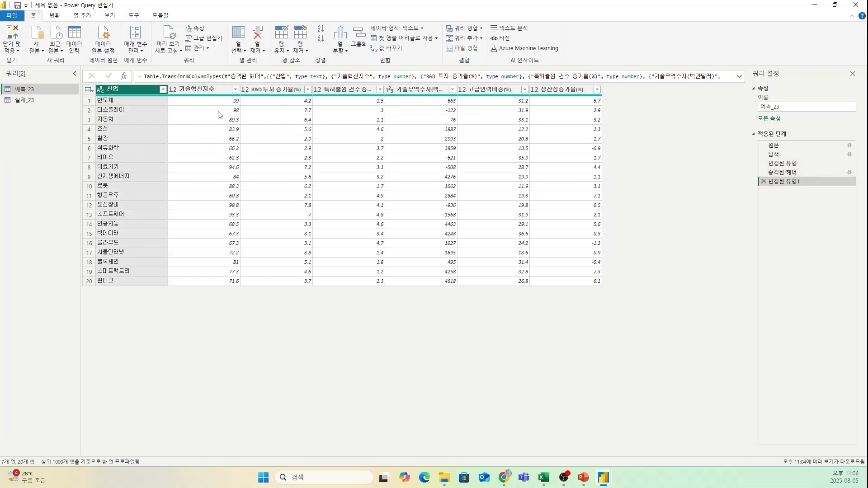
Unpivot the 예측_23 indicator columns from 기술혁신지수 through 생산성증가율(%), keeping 산업 as the identifying column.
click(210, 134)
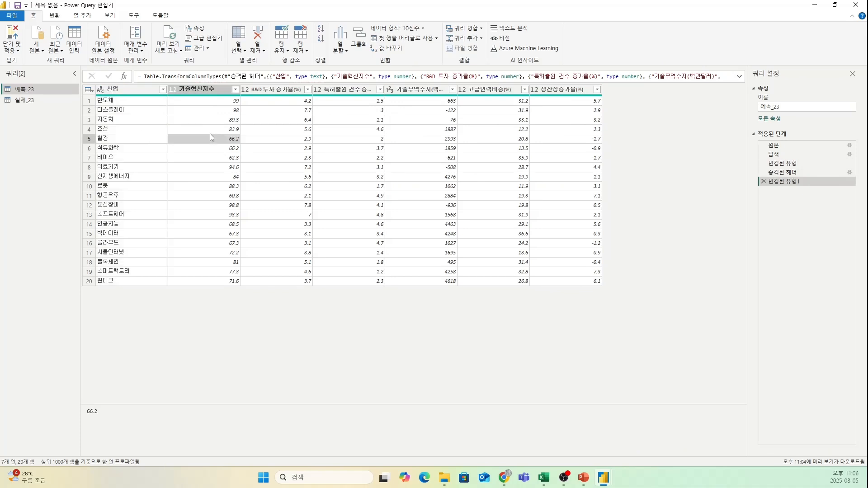
shift+click(550, 89)
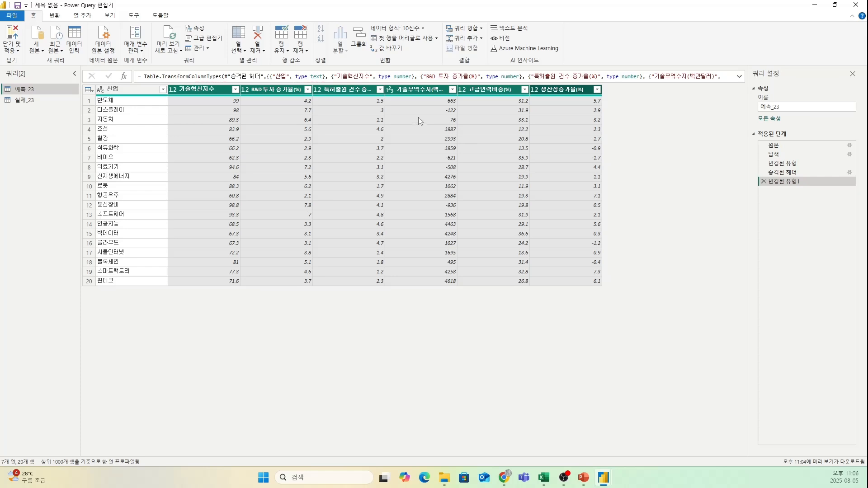
click(55, 16)
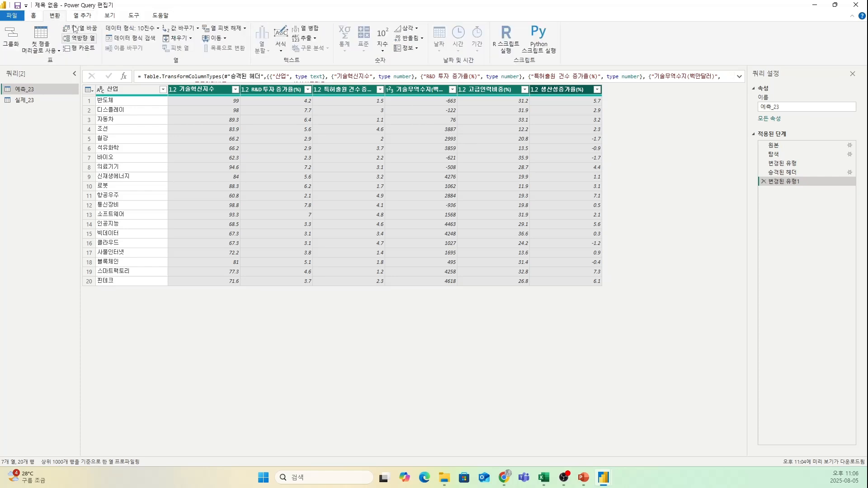
click(233, 28)
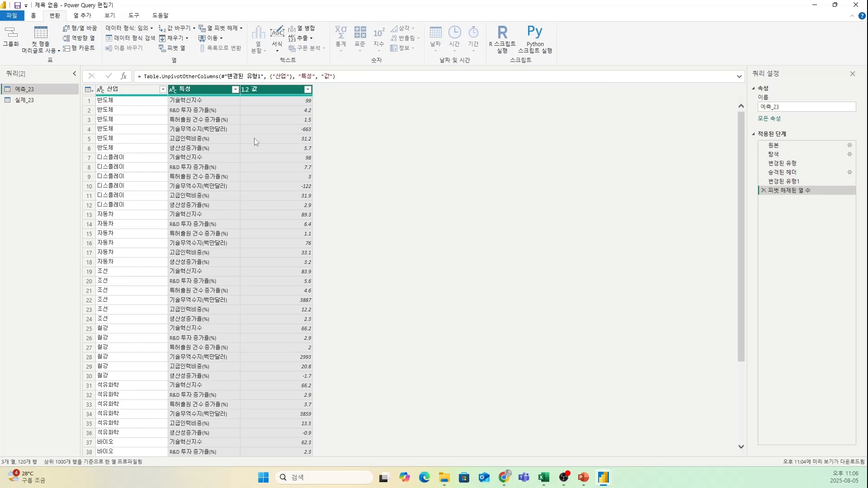
Compare the 예측_23 data before and after unpivoting using the applied steps, and review the unpivoted rows.
click(279, 145)
click(791, 181)
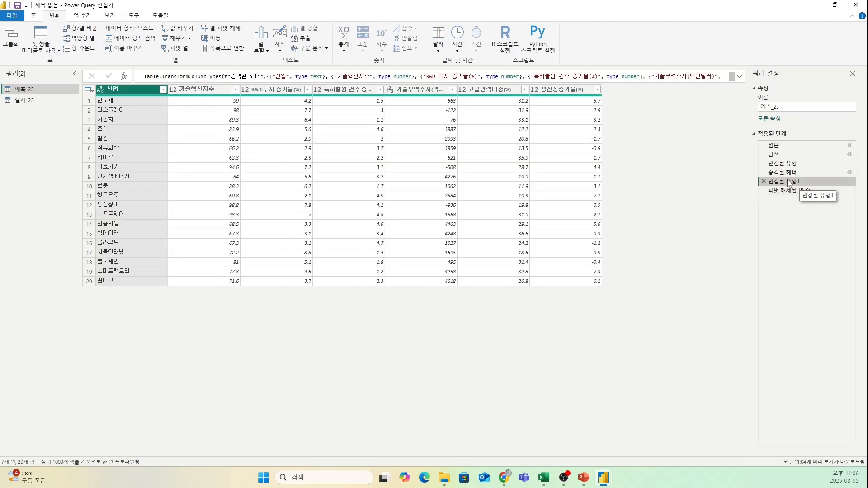
click(782, 190)
scroll(205, 197, down, 20)
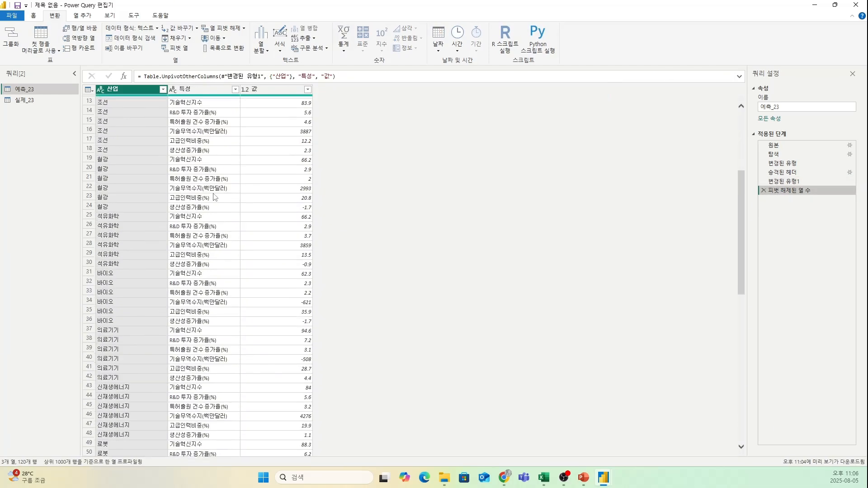
scroll(222, 219, up, 15)
scroll(215, 227, up, 7)
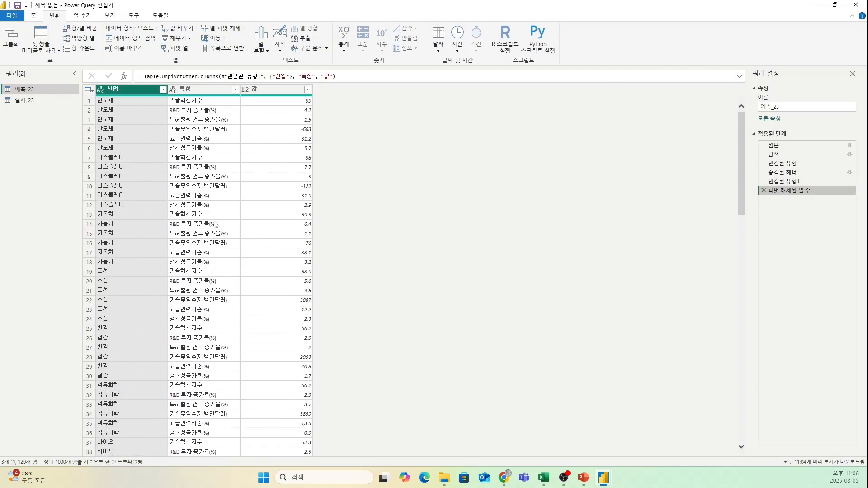
Examine how the wide 예측_23 indicator columns at 변경된 유형1 map to the 특성 and 값 rows at 피벗 해제된 열 수.
click(791, 181)
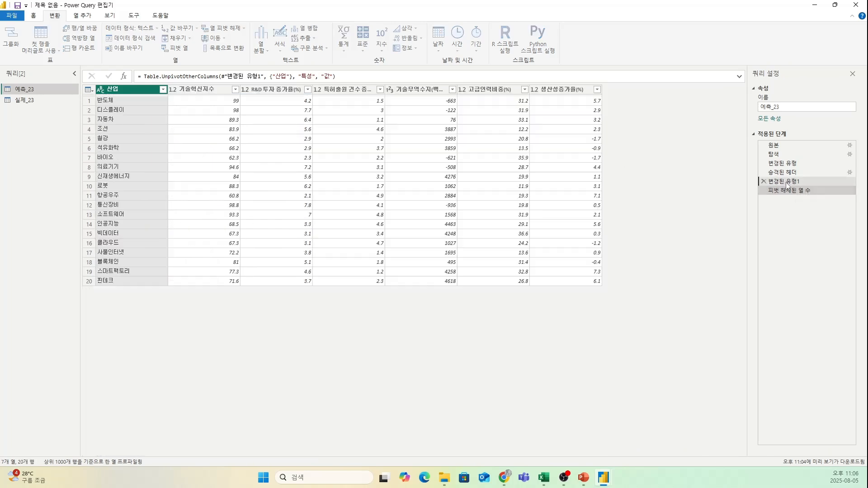
click(785, 192)
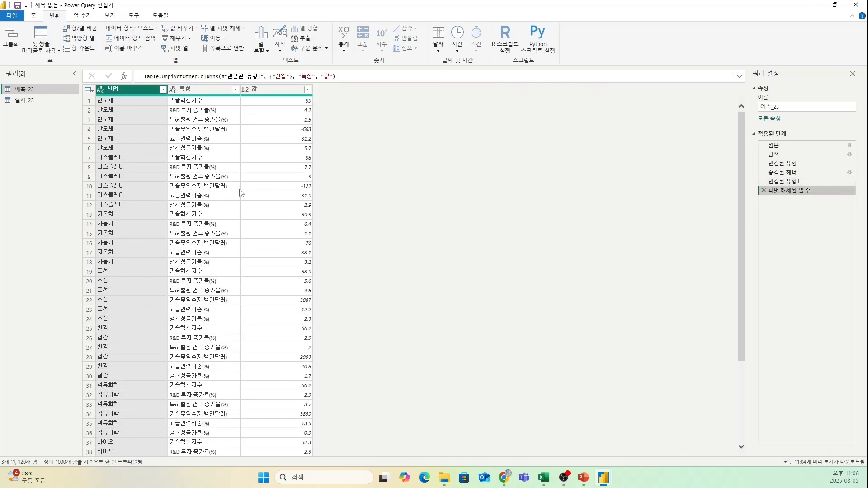
click(795, 182)
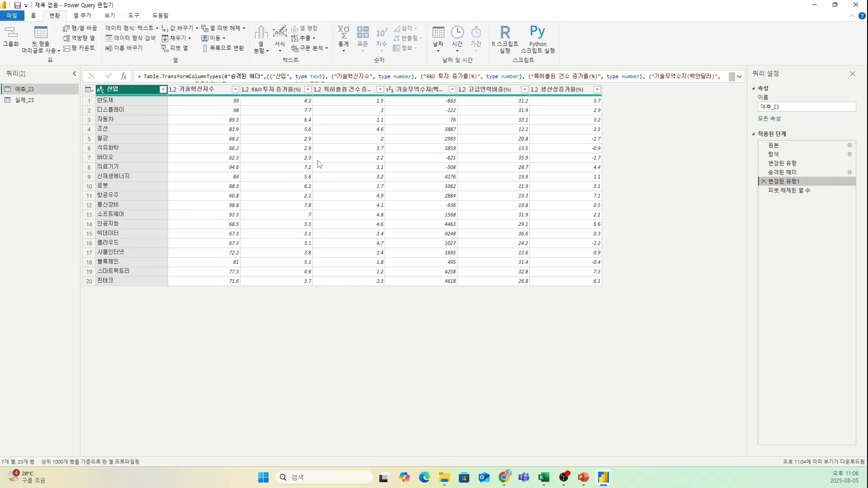
click(787, 191)
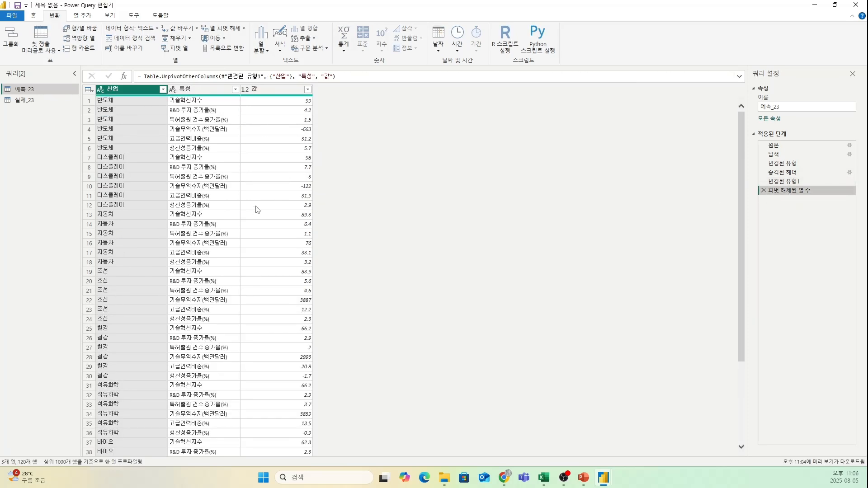
scroll(239, 195, down, 20)
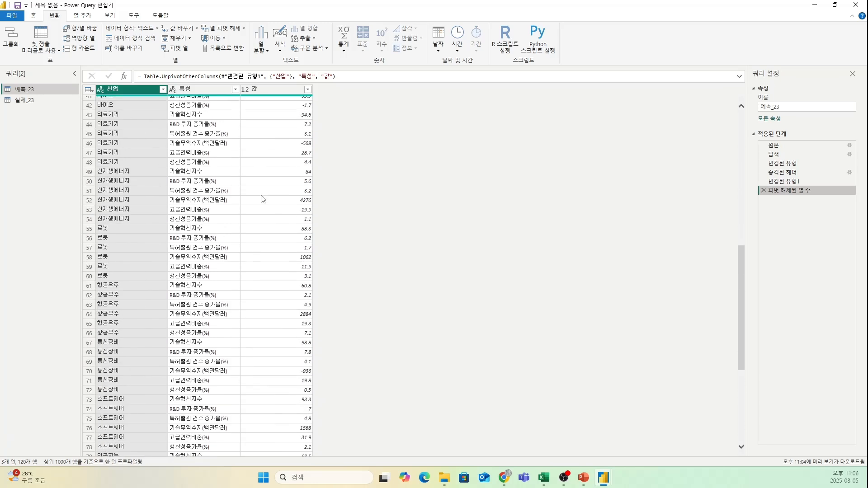
scroll(269, 224, up, 20)
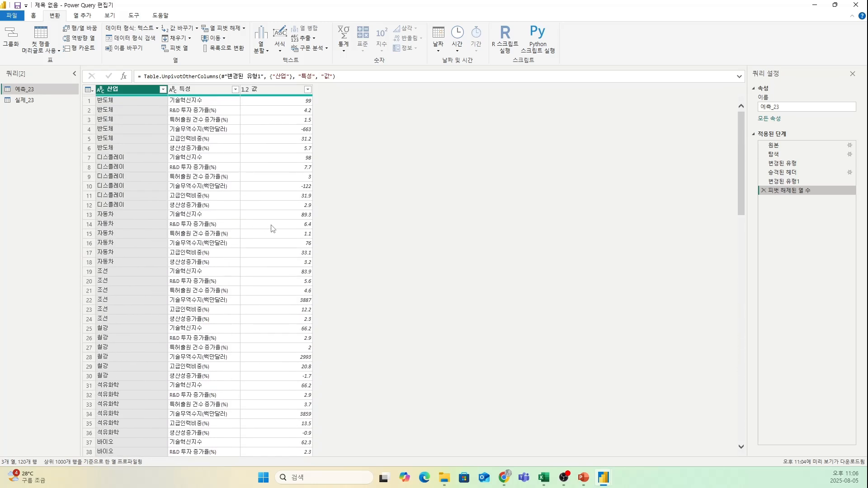
click(822, 182)
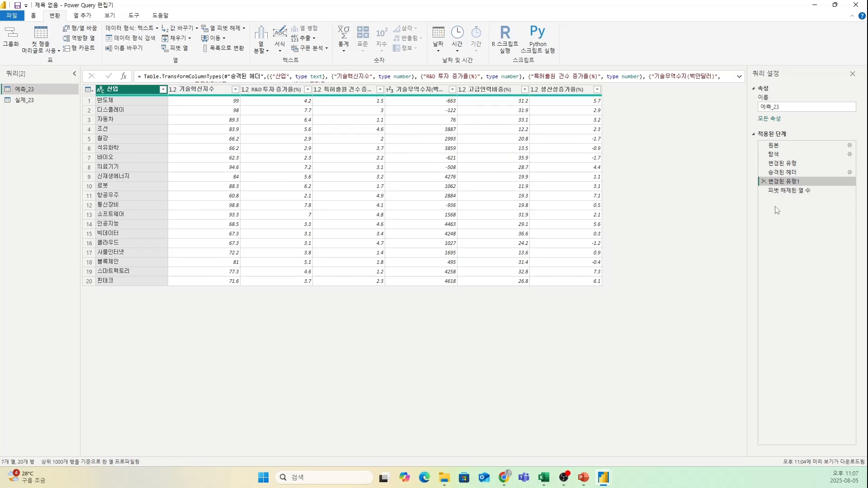
click(792, 191)
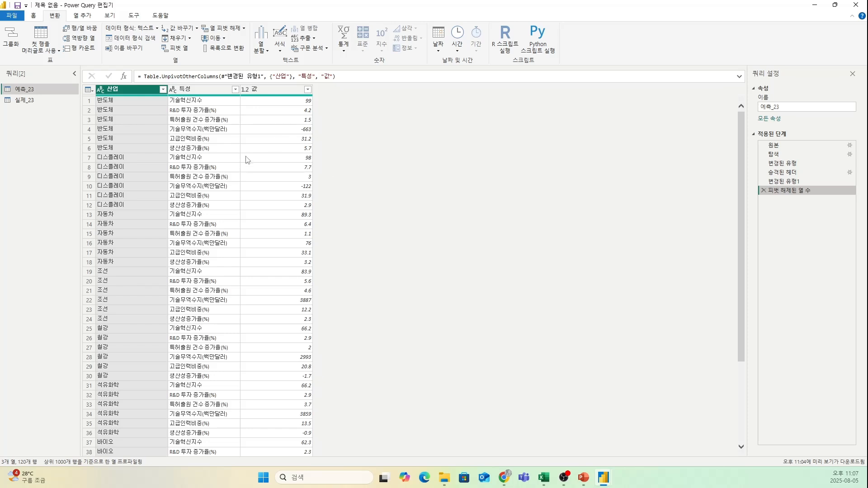
click(261, 176)
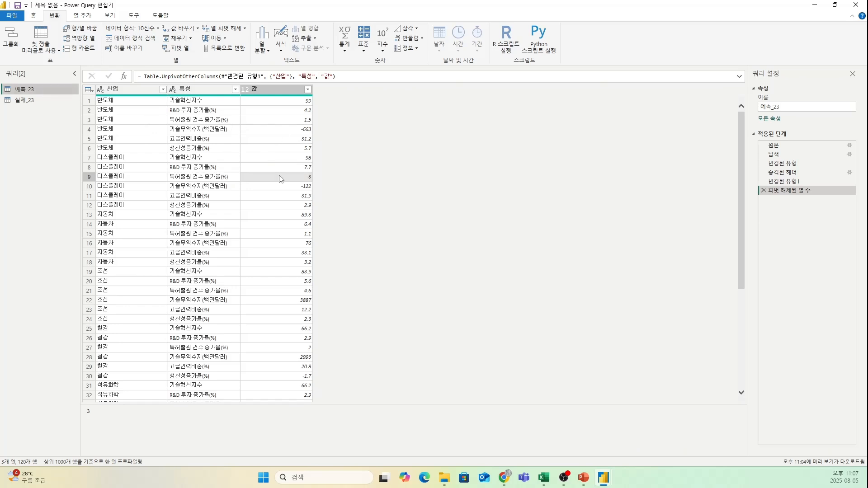
scroll(253, 152, down, 4)
scroll(278, 169, up, 4)
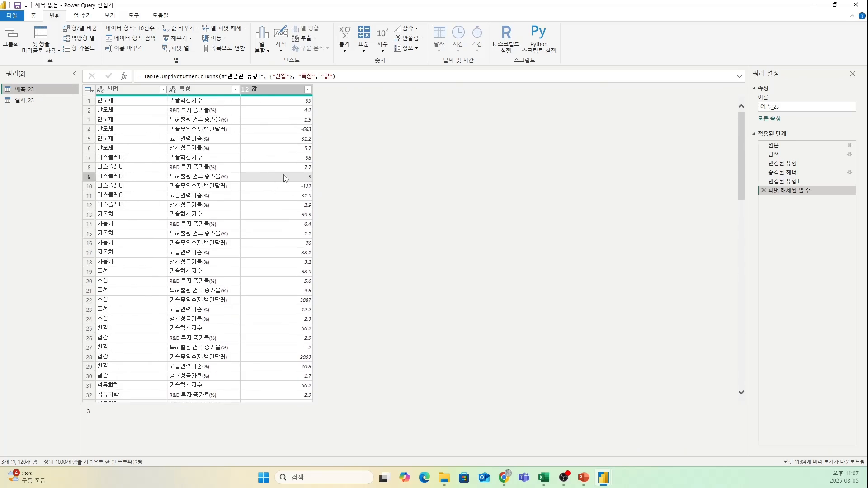
scroll(271, 145, down, 8)
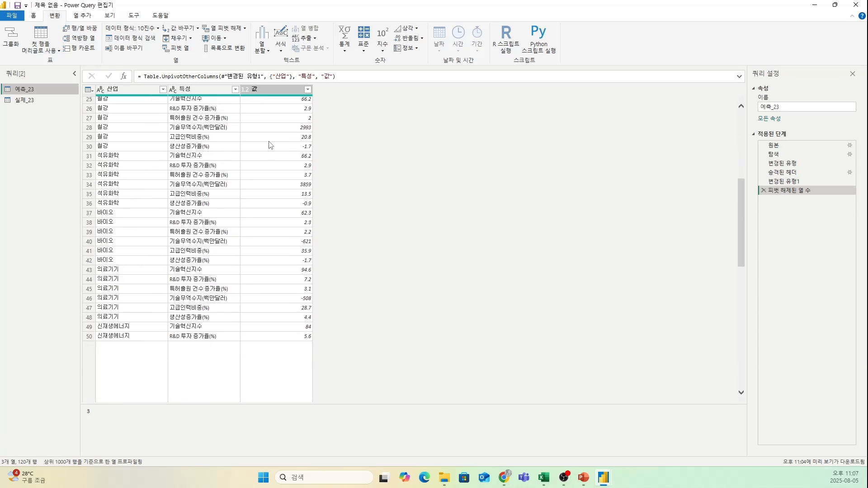
scroll(271, 163, up, 8)
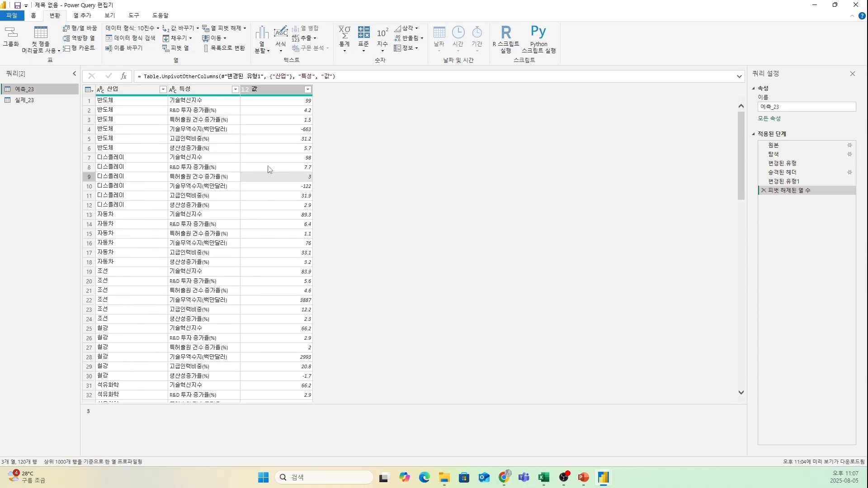
Promote the first row of the 실제_23 query, containing the 산업 and indicator labels, to column headers.
click(24, 100)
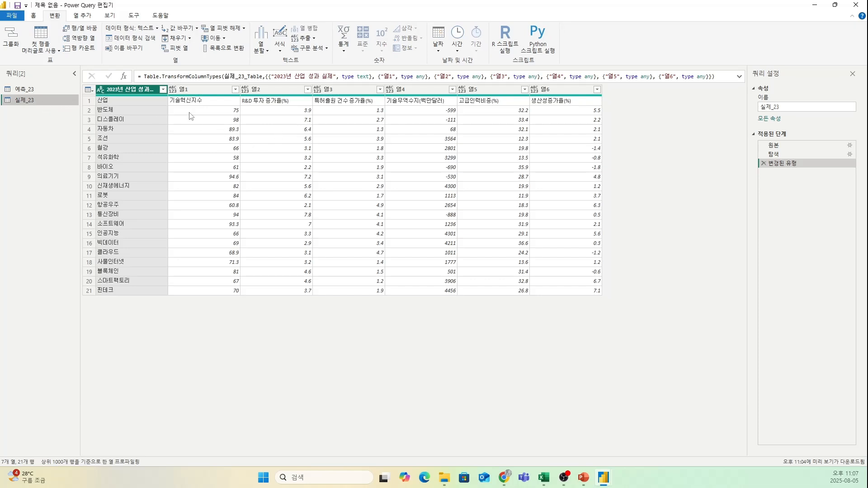
click(33, 17)
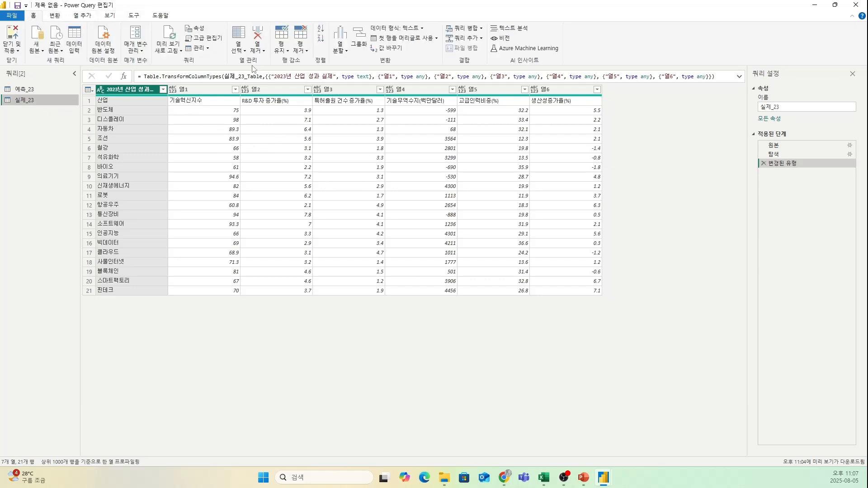
click(390, 37)
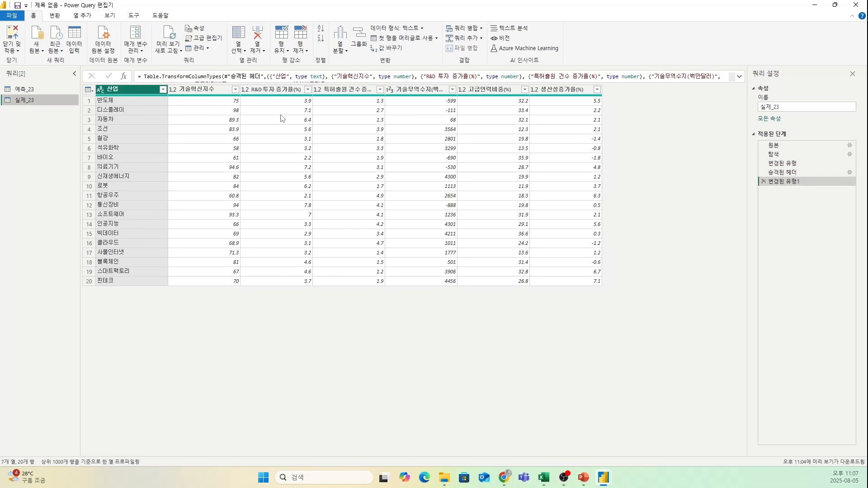
Unpivot the 실제_23 indicator columns from 기술혁신지수 through 생산성증가율(%), keeping 산업 as the identifying column.
click(204, 90)
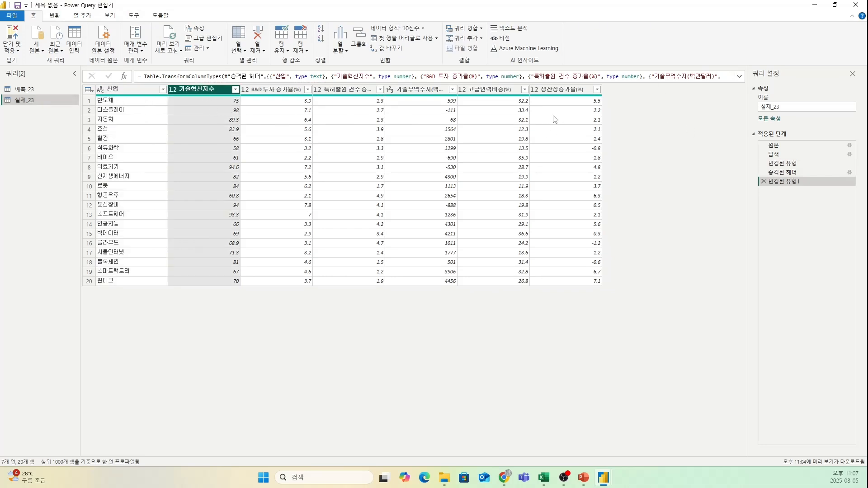
shift+click(560, 93)
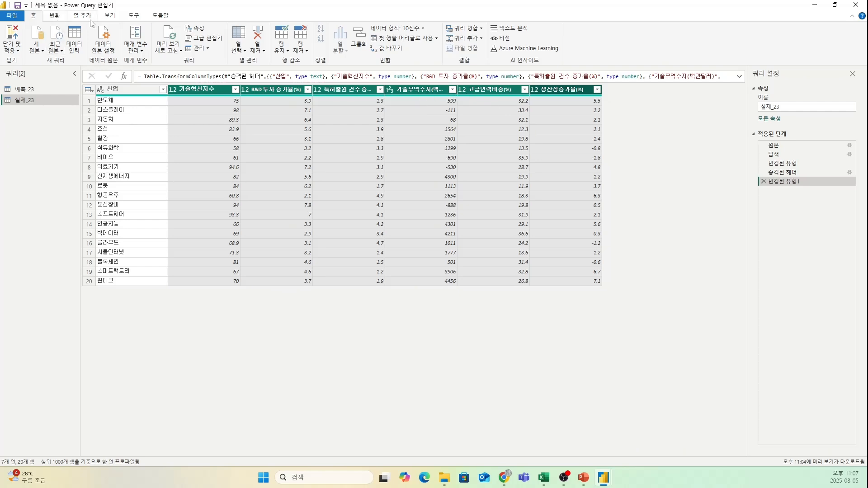
click(55, 15)
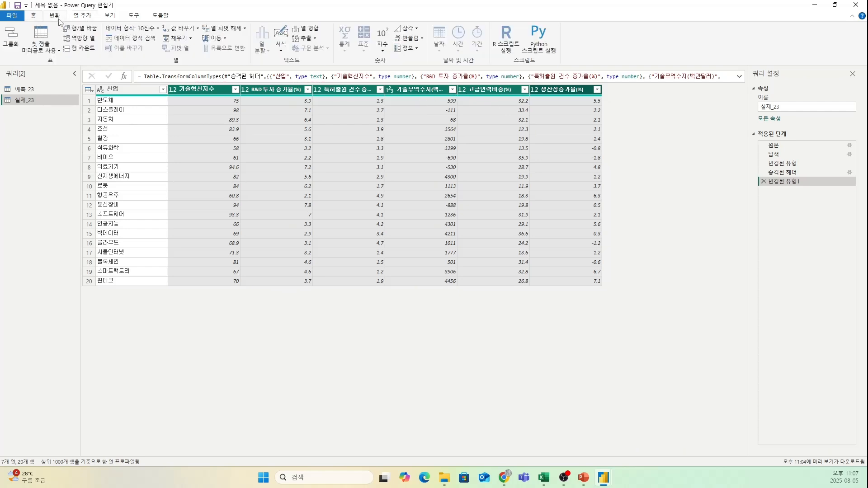
click(227, 28)
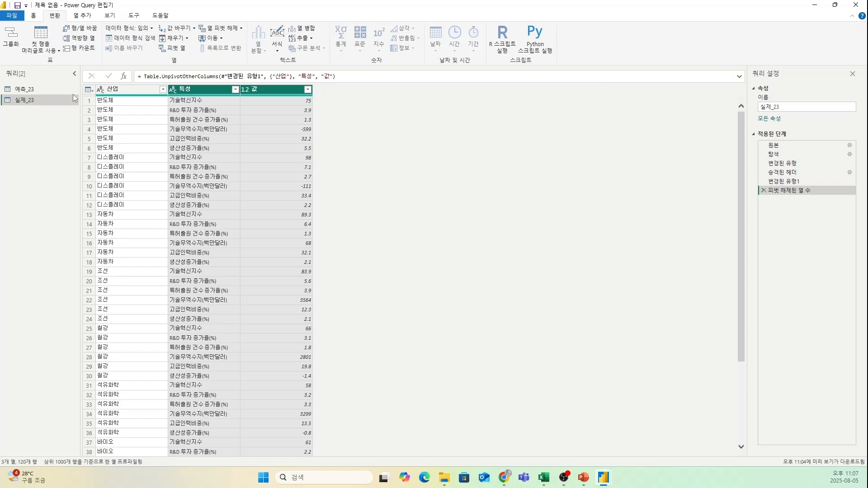
Compare the unpivoted data of the 예측_23 and 실제_23 queries.
click(44, 91)
click(43, 99)
click(42, 90)
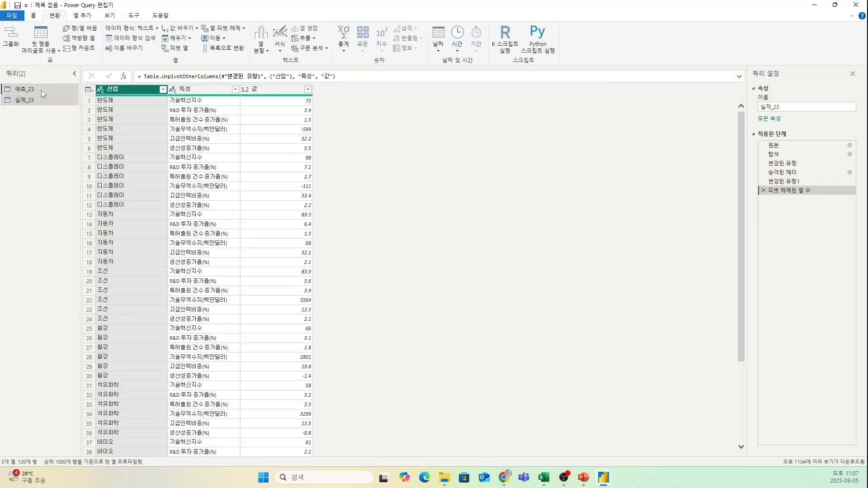
click(42, 94)
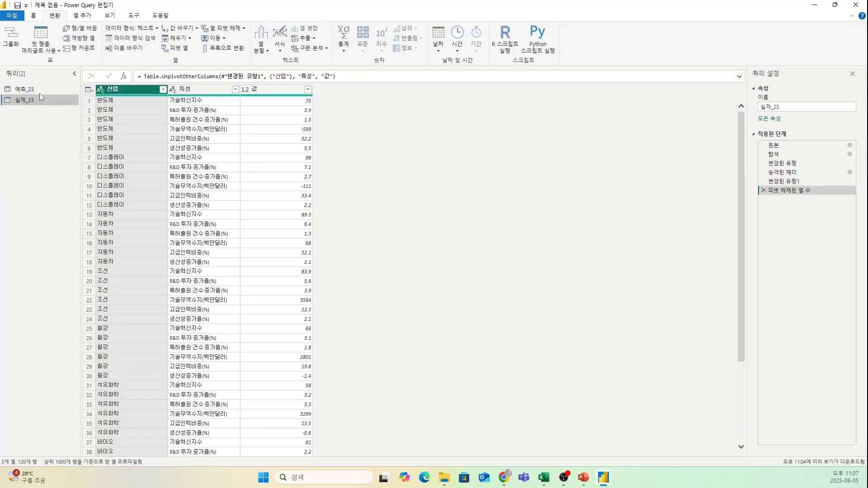
click(37, 90)
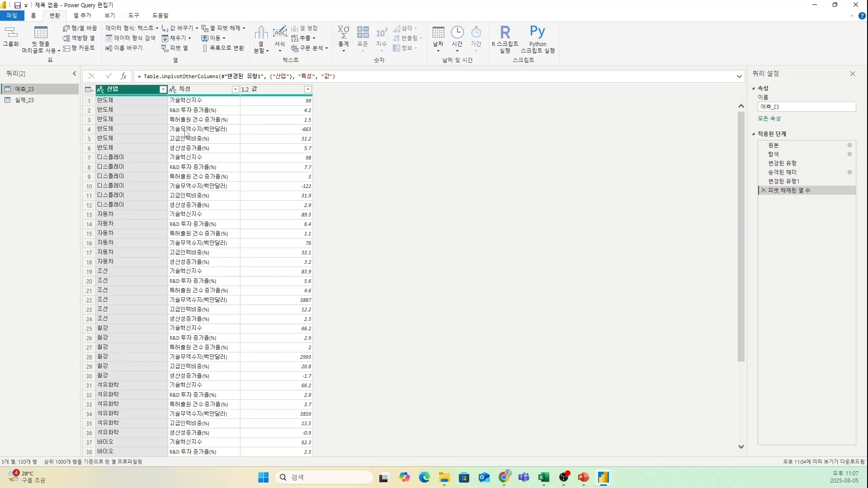
Switch to Excel, compare the original tables on the 23년예측 and 23년실제 sheets, and return to the Power Query editor.
click(543, 480)
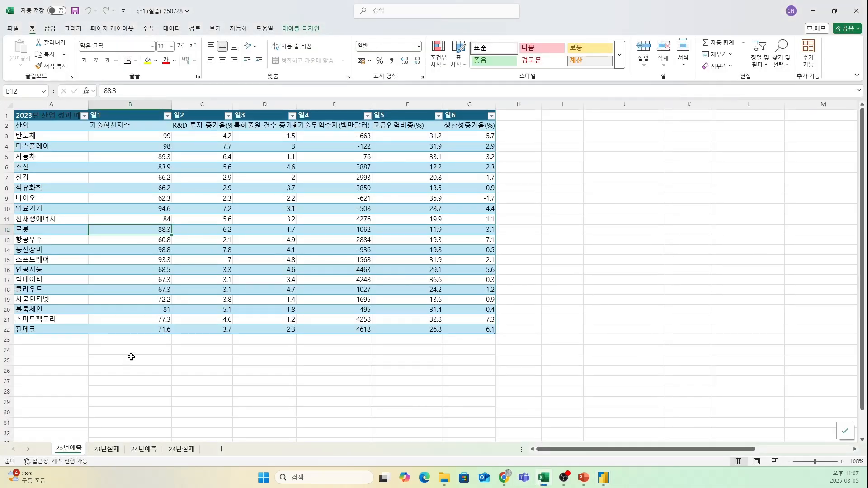
click(106, 449)
click(69, 449)
click(108, 449)
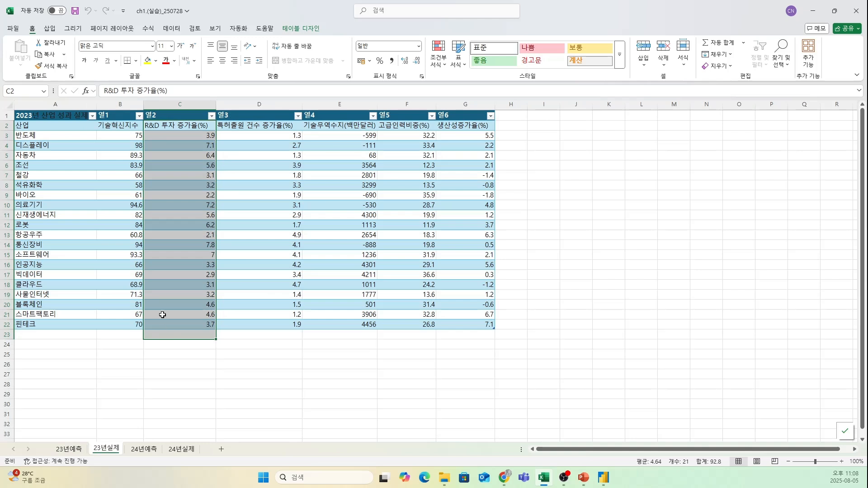
click(155, 361)
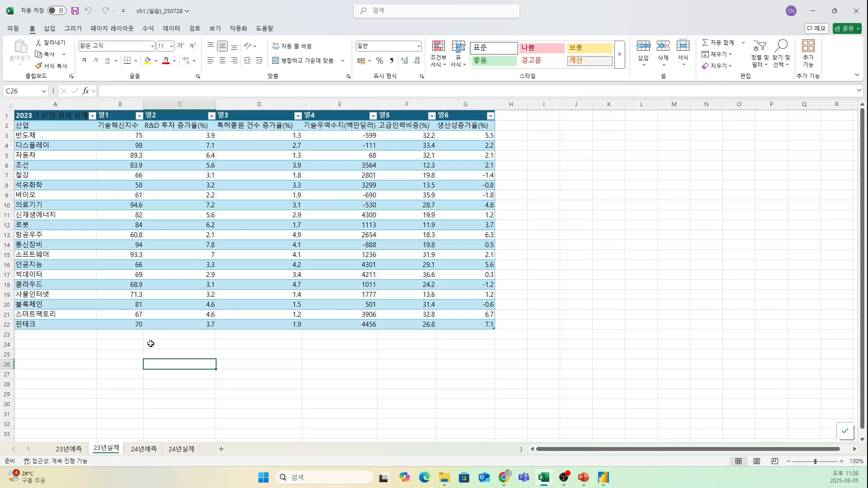
click(812, 11)
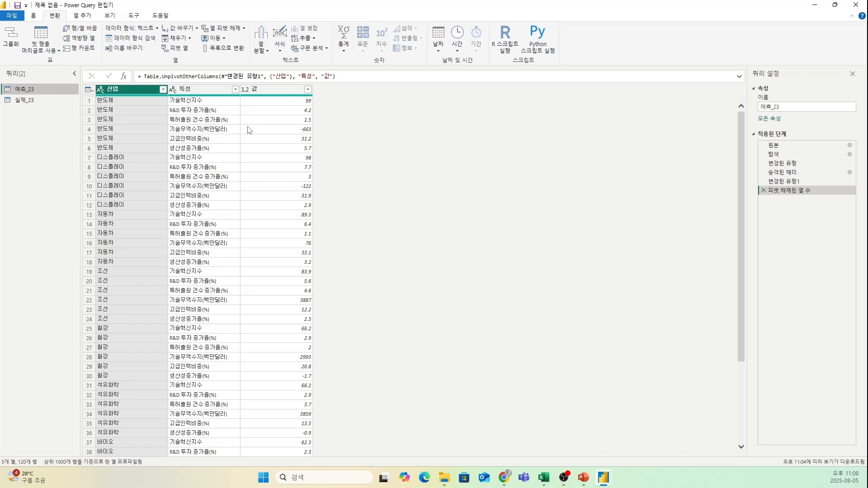
Start merging queries as a new query, with 실제_23 as the first table and 예측_23 as the second.
click(41, 103)
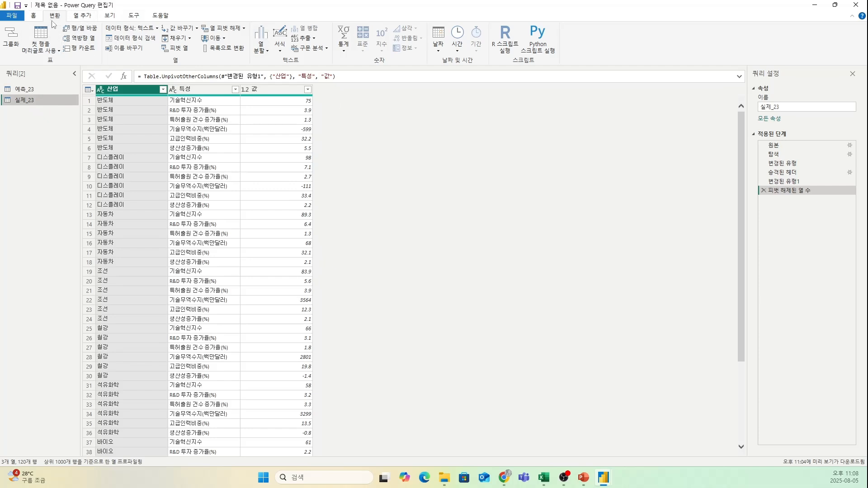
click(33, 15)
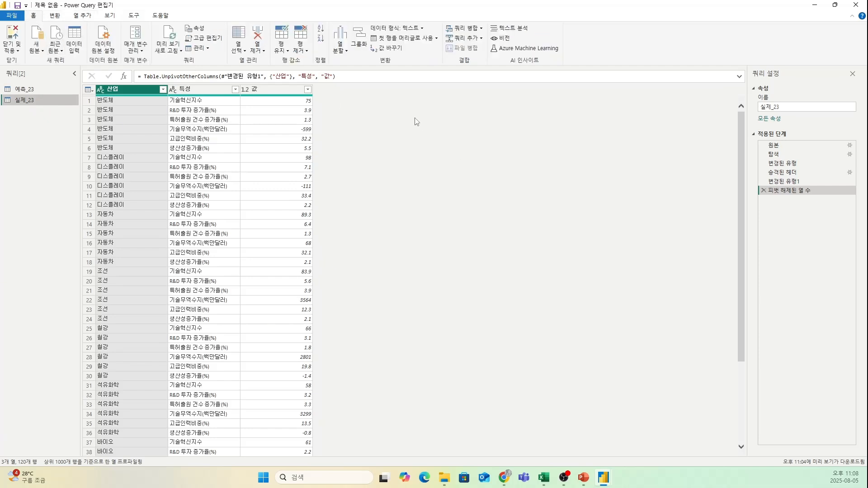
click(481, 28)
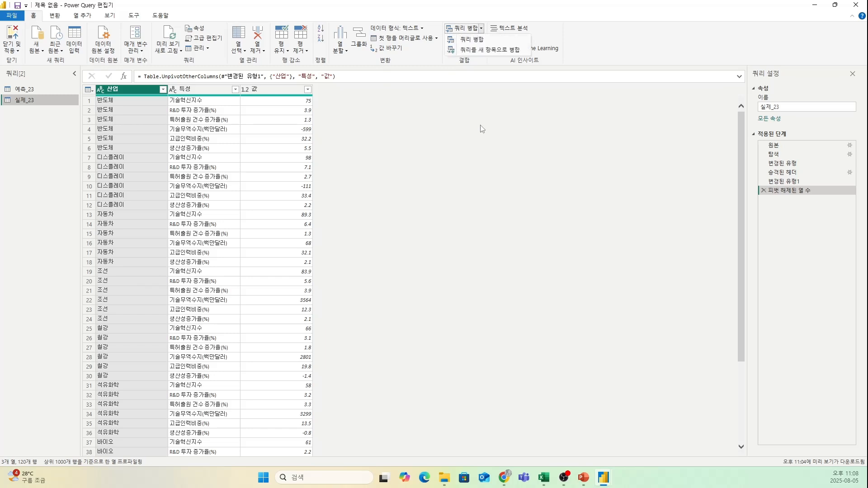
click(483, 51)
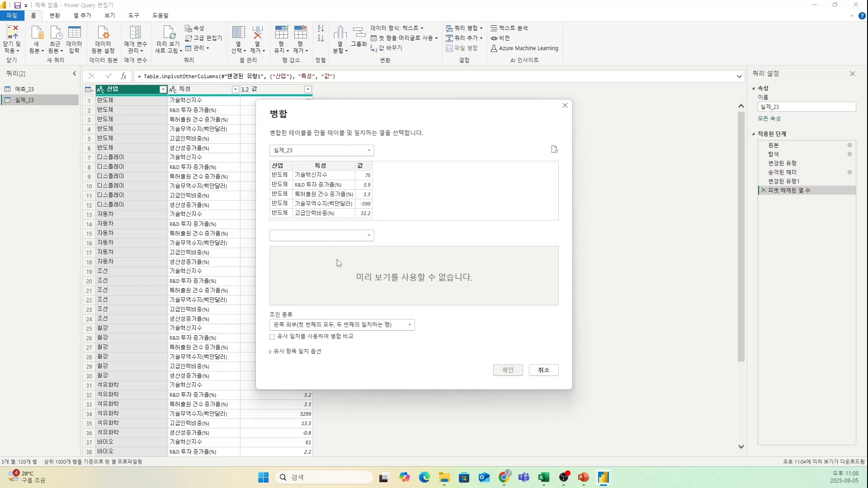
click(322, 236)
click(295, 257)
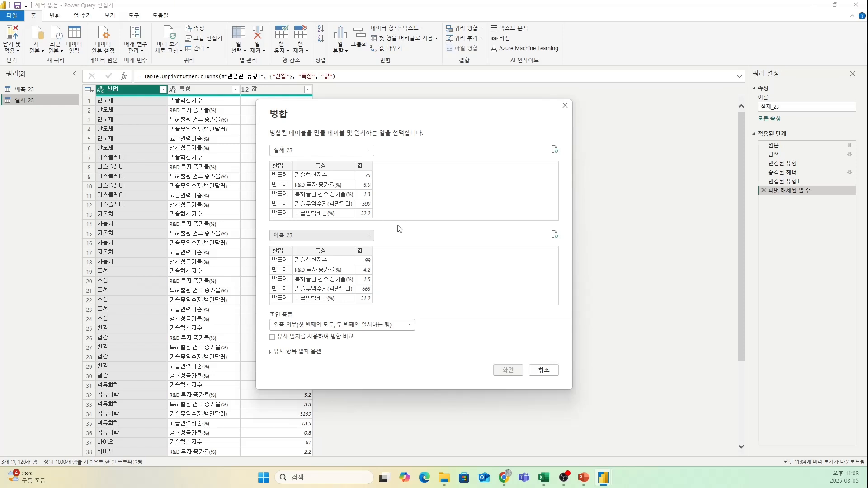
Set 산업 and 특성, in that order, as the matching columns in both the 실제_23 and 예측_23 tables of the merge.
click(282, 175)
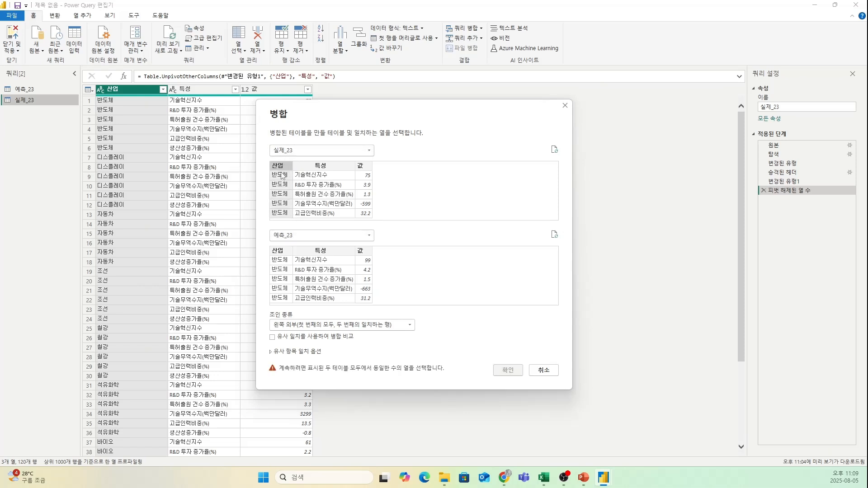
ctrl+click(330, 177)
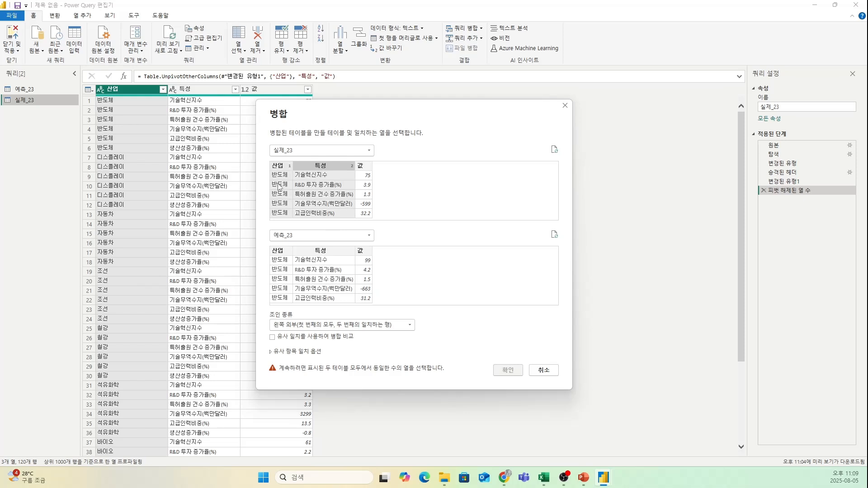
click(287, 256)
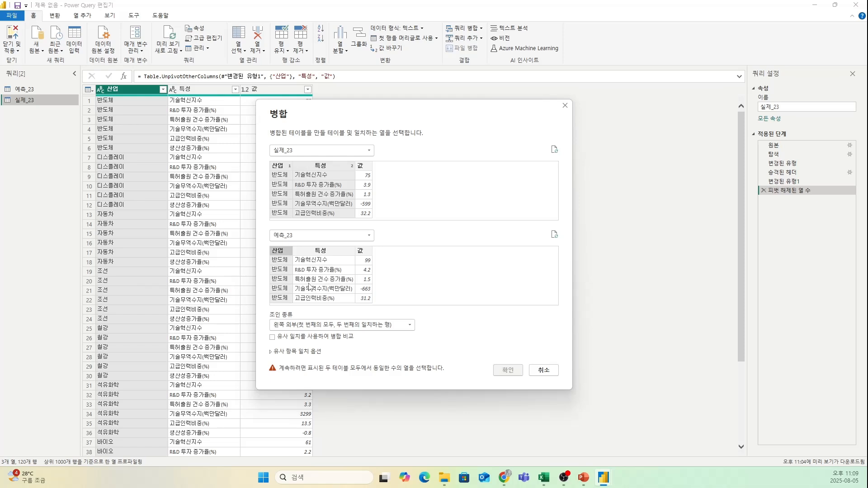
ctrl+click(330, 253)
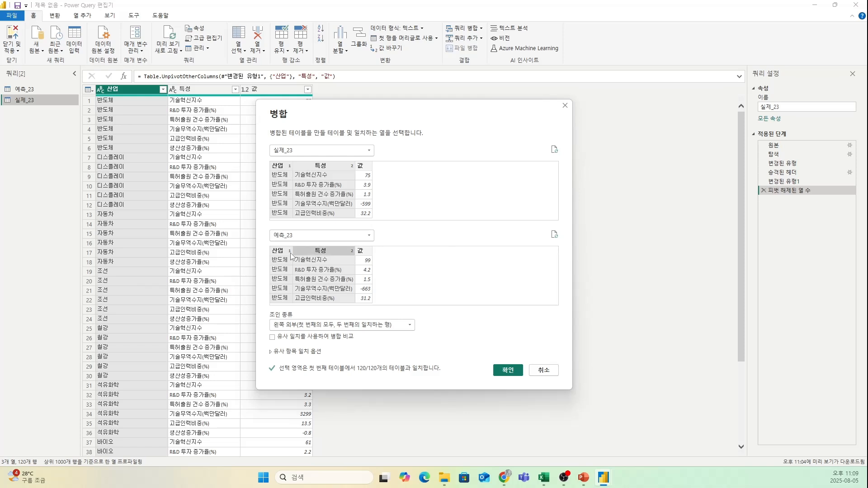
Reselect 산업 and 특성 as the matching columns in both tables and create the merged query with a left outer join.
click(278, 169)
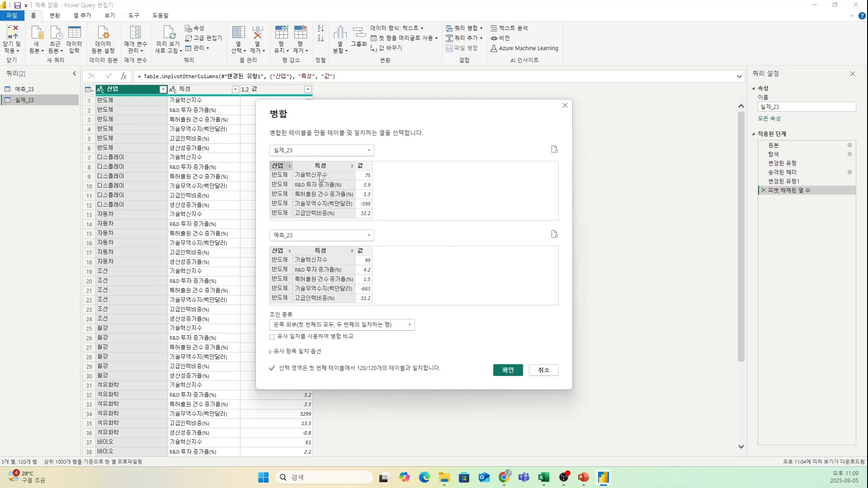
click(319, 169)
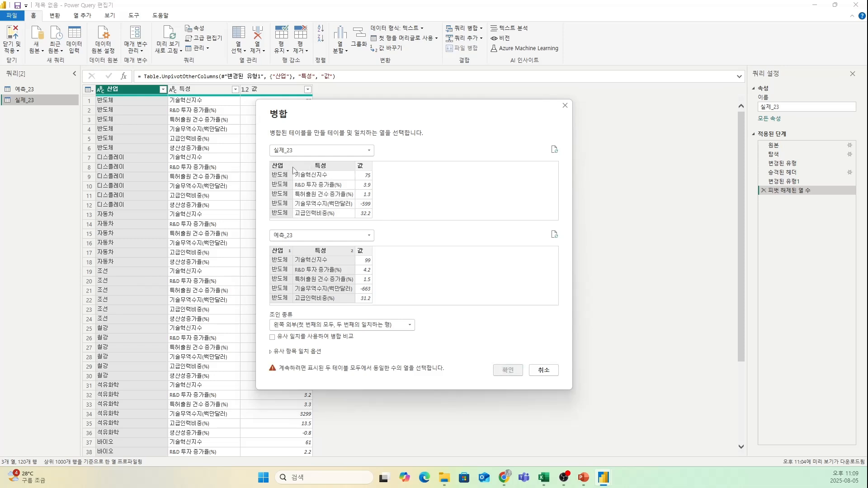
ctrl+click(319, 169)
ctrl+click(281, 252)
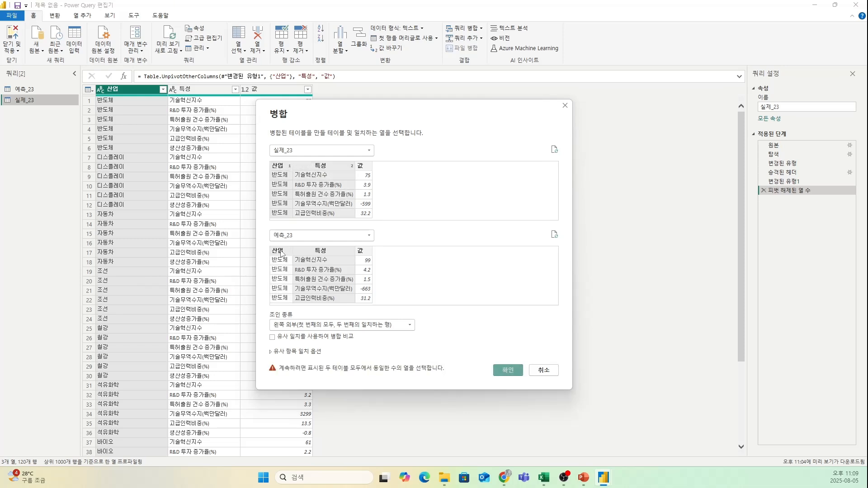
click(282, 254)
ctrl+click(319, 256)
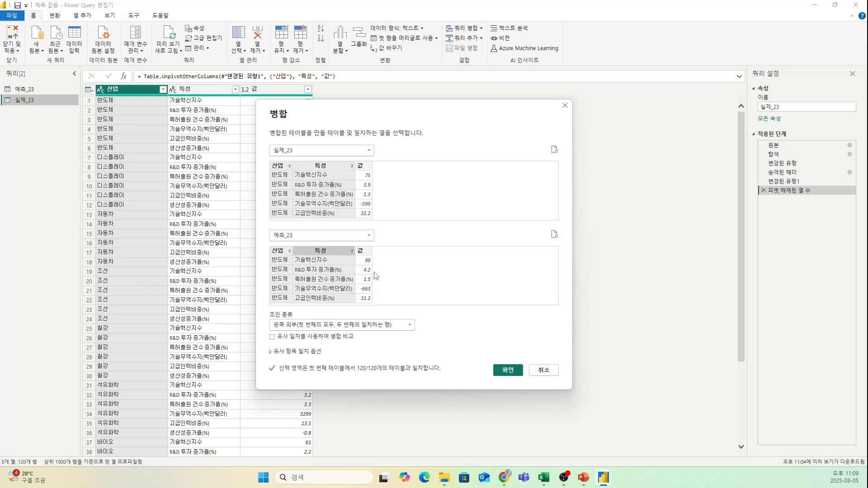
click(508, 369)
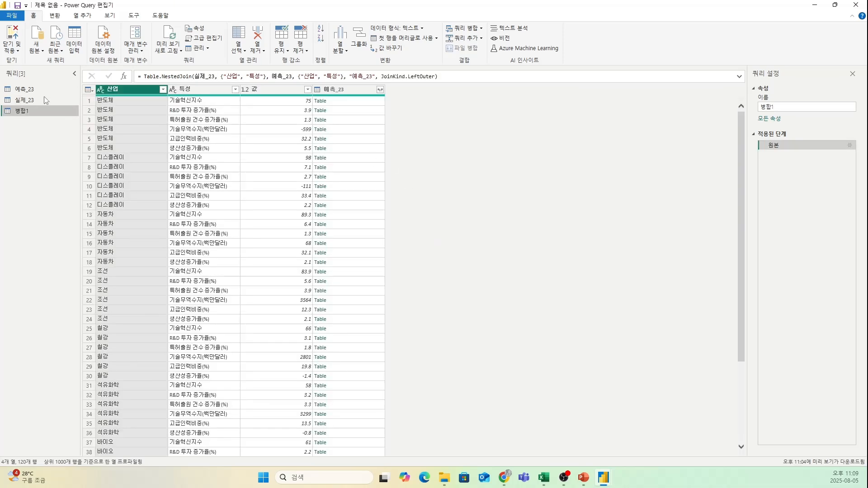
Compare the merged query 병합1 with the 실제_23 and 예측_23 queries, and inspect the nested table in its first row.
click(33, 99)
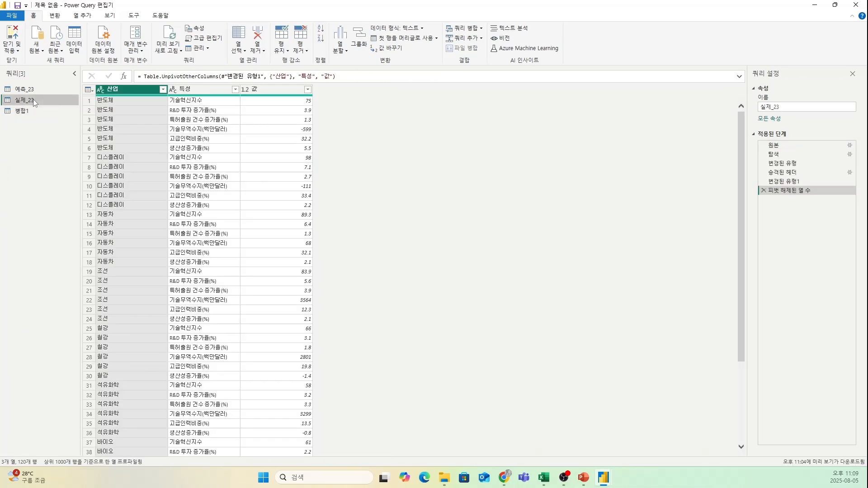
click(31, 109)
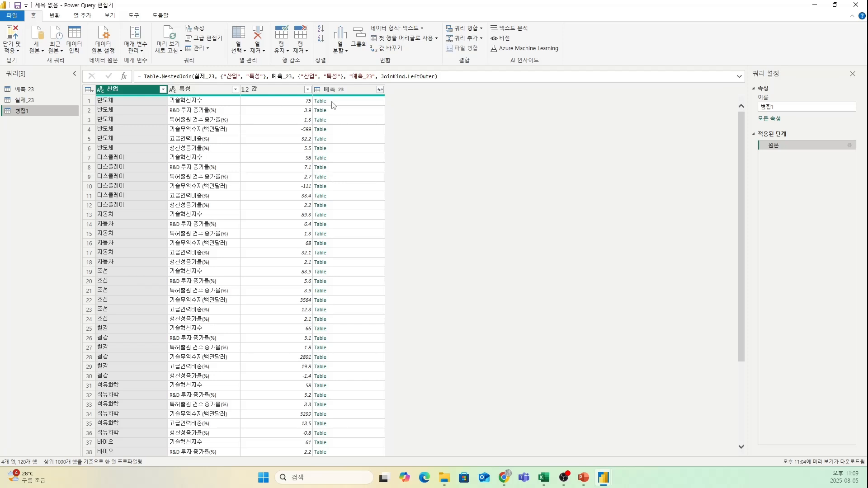
click(36, 90)
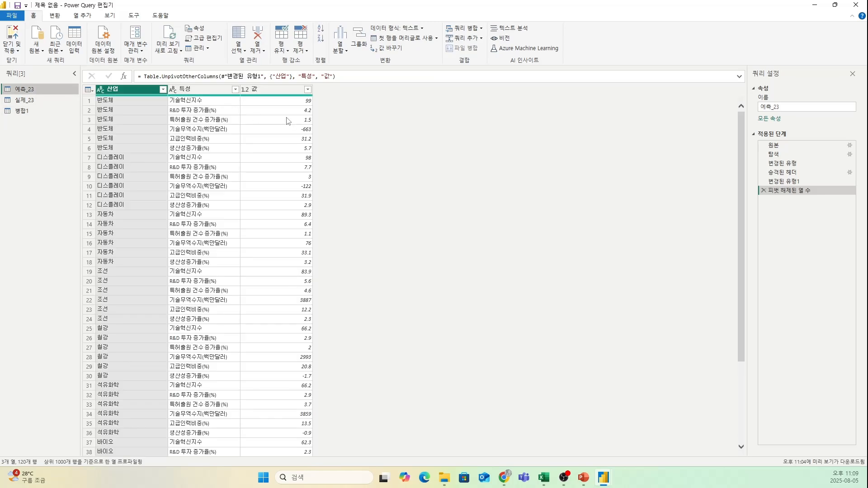
click(34, 100)
click(22, 111)
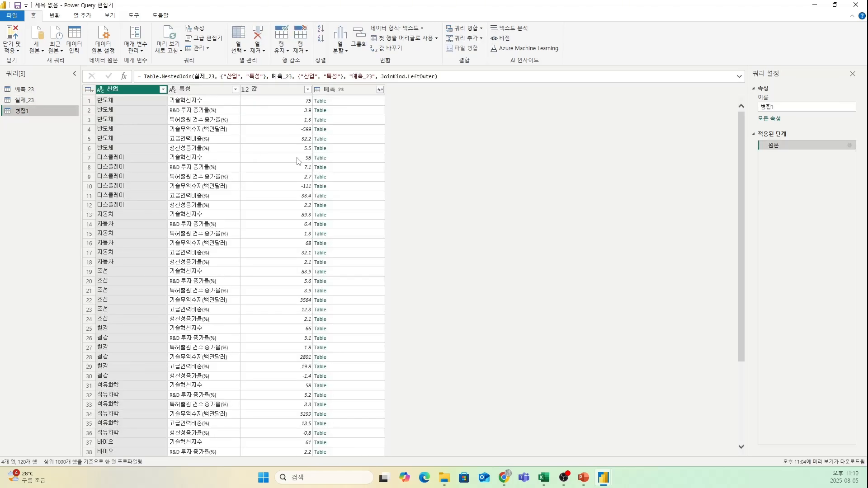
click(344, 103)
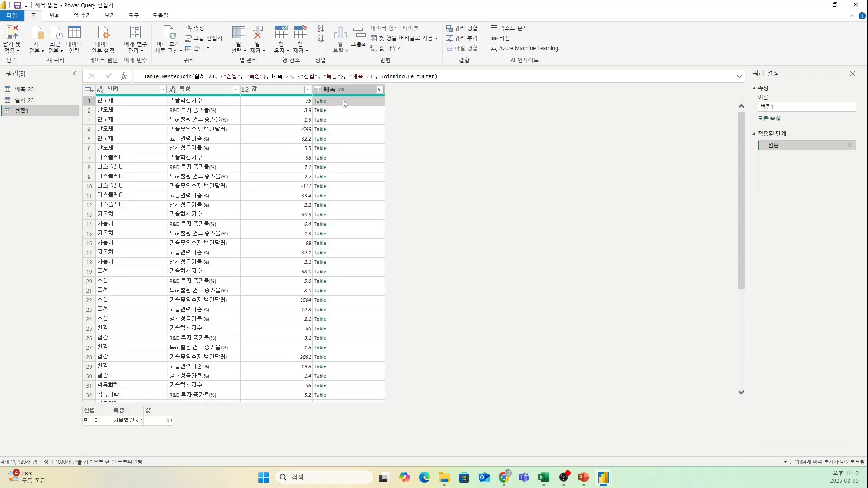
click(26, 101)
click(26, 89)
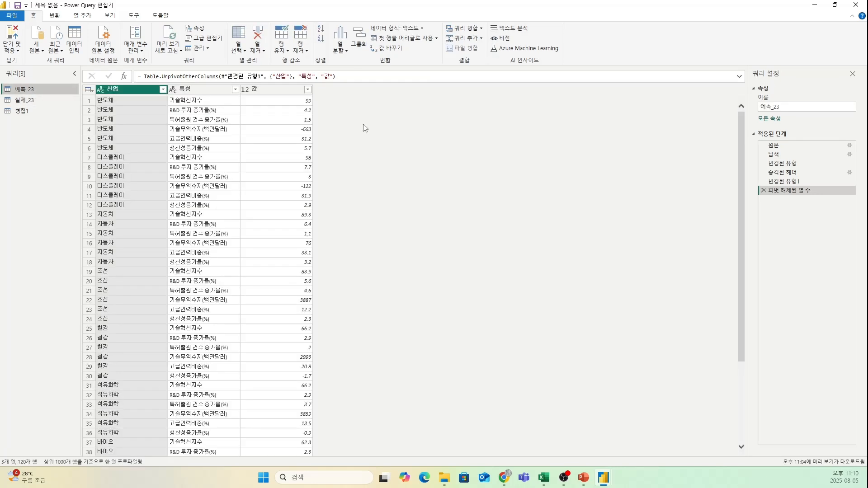
click(276, 90)
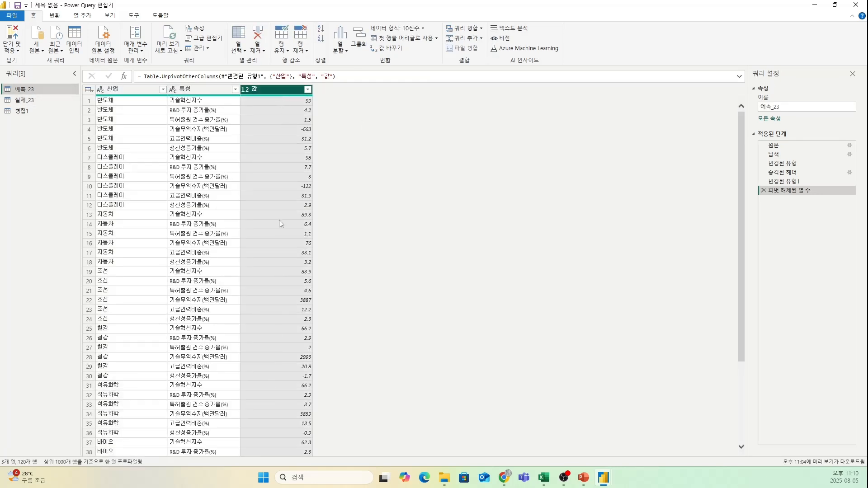
click(27, 112)
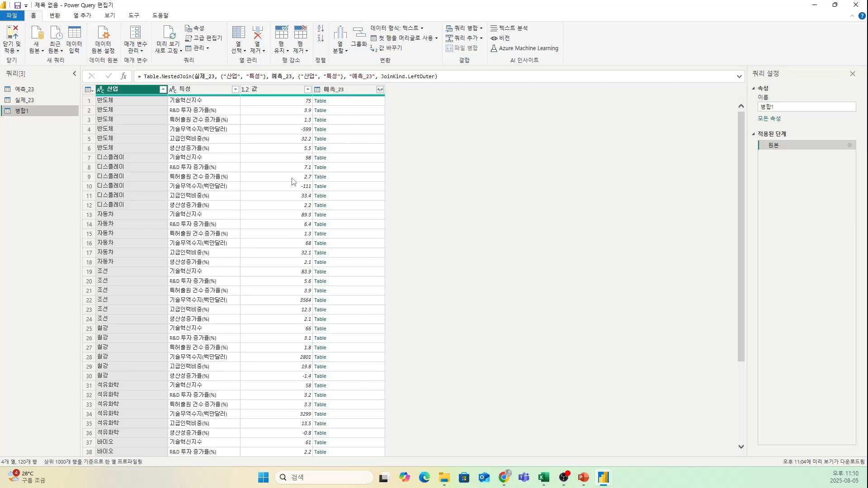
Expand the 예측_23 column of 병합1 to include only 값, using the original column name as prefix.
click(380, 89)
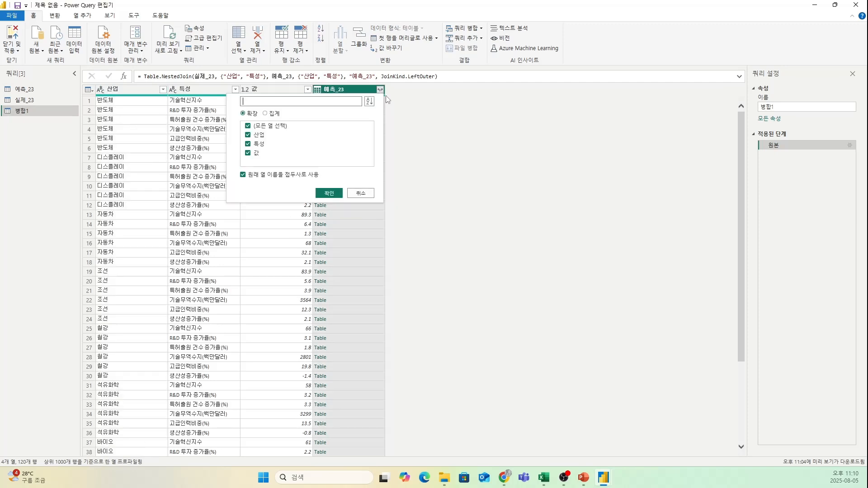
click(248, 127)
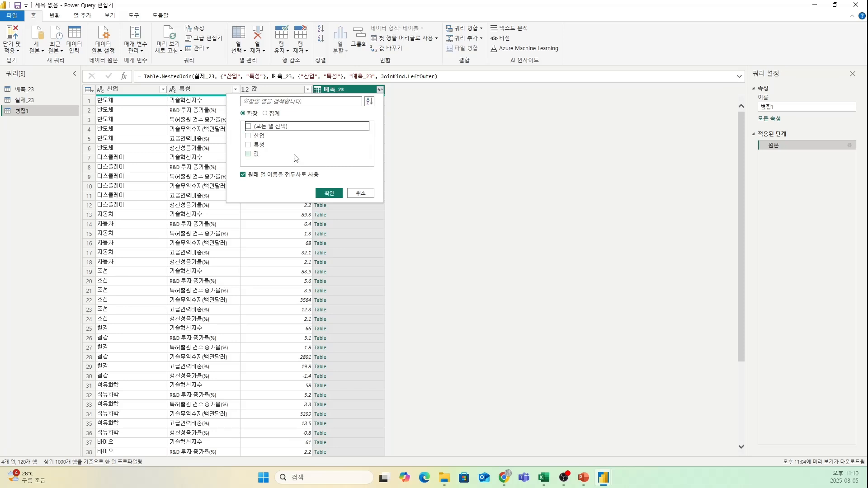
click(248, 154)
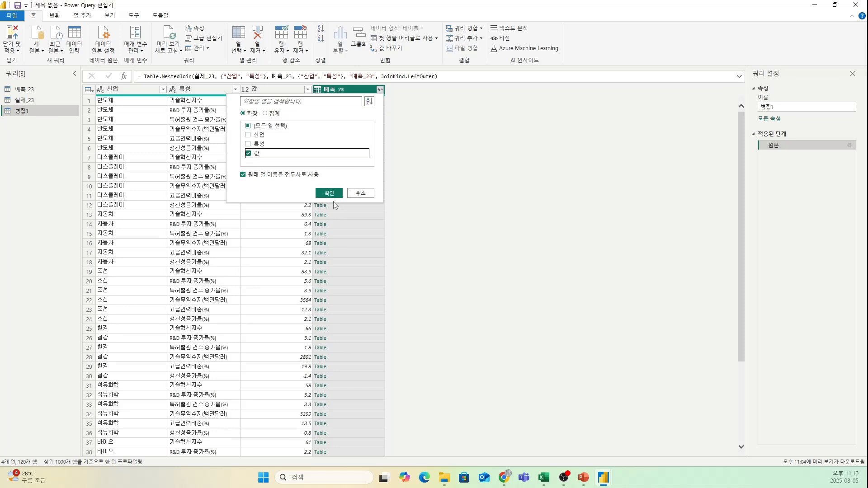
click(329, 193)
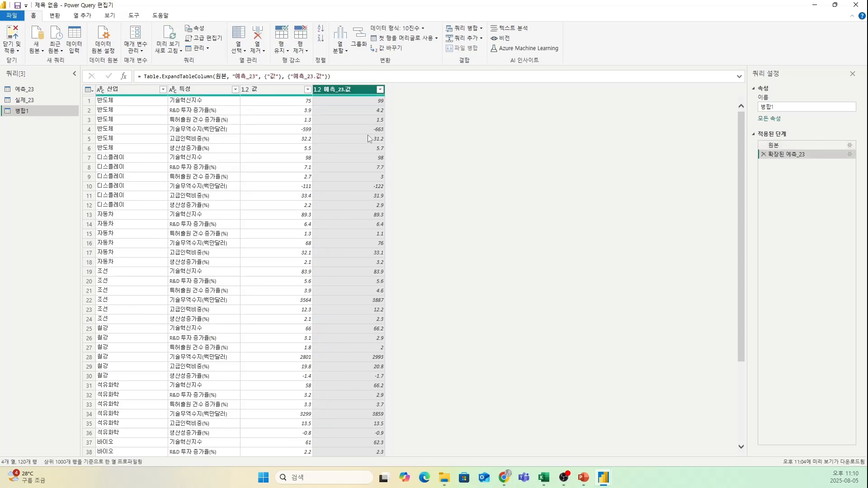
Rename the 값 column to 실제 and the expanded 예측_23.값 column to 예측.
click(283, 94)
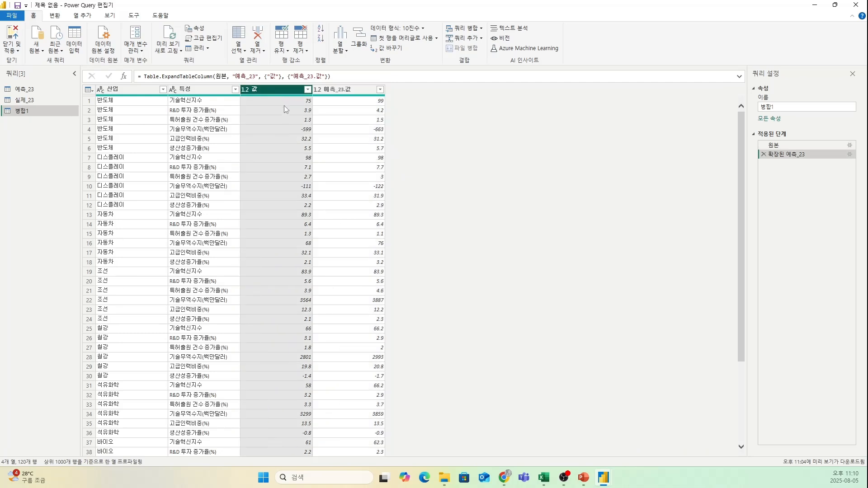
click(359, 100)
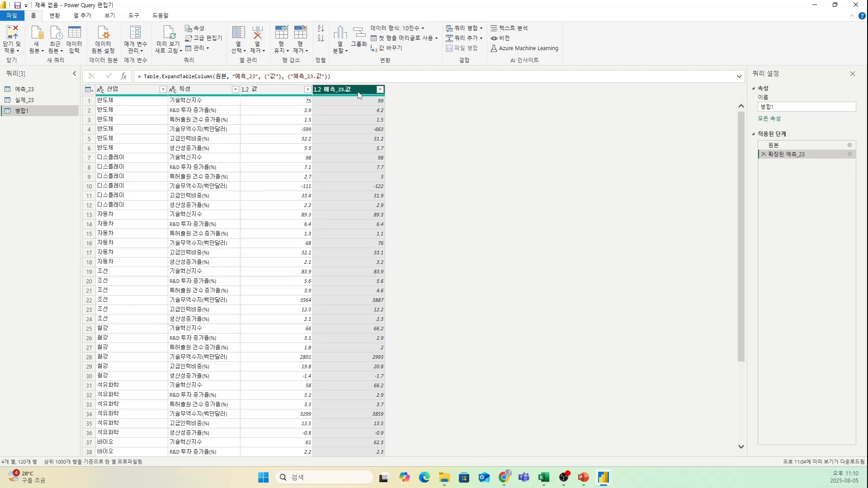
double_click(272, 90)
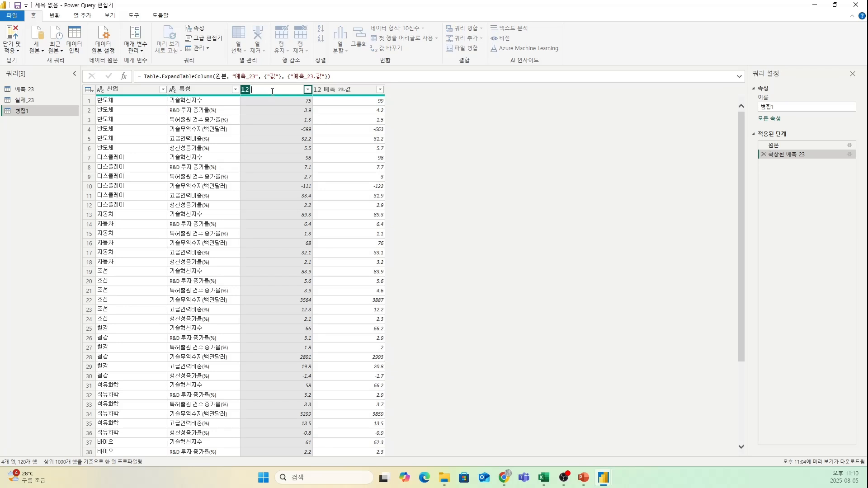
text(실제)
click(347, 93)
double_click(346, 92)
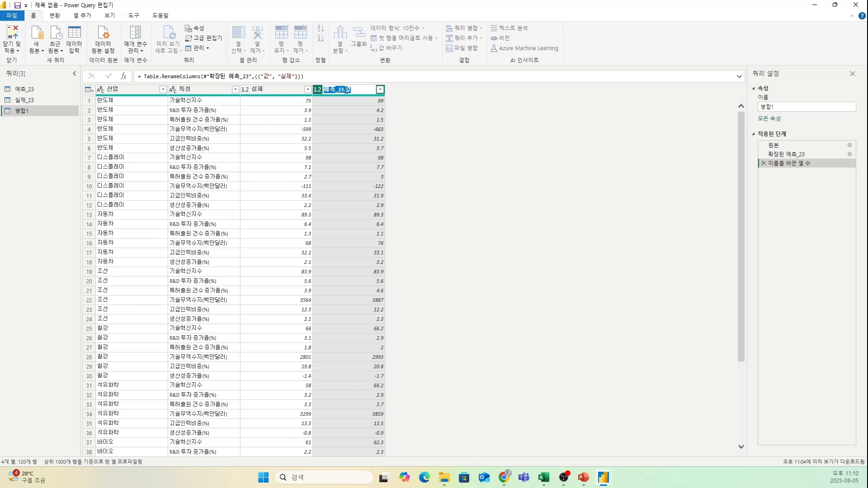
text(예측)
key(Return)
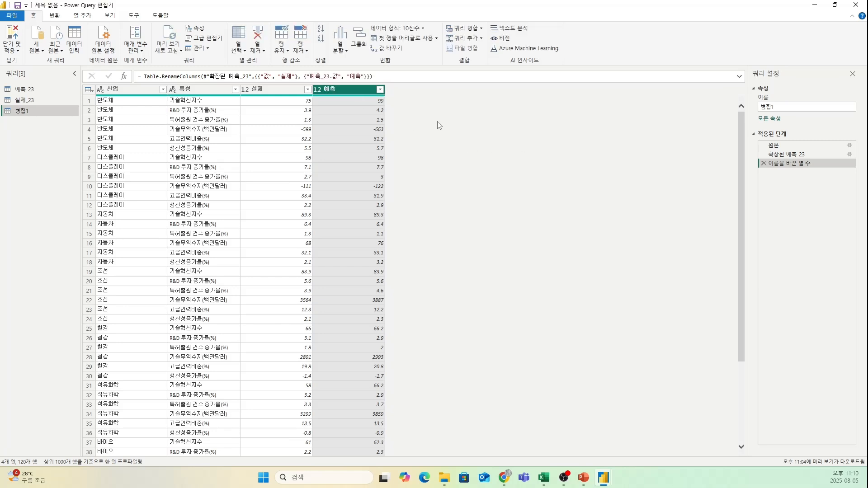
Start a custom column in 병합1 and name it 오차율.
click(285, 101)
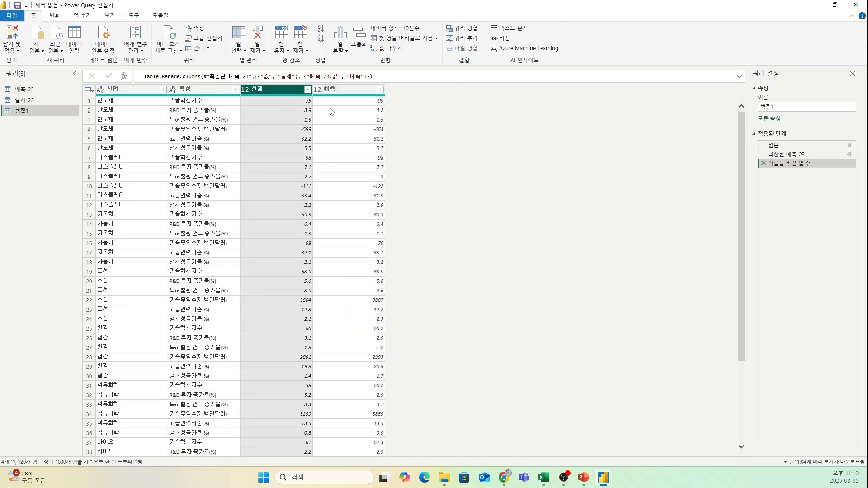
click(332, 112)
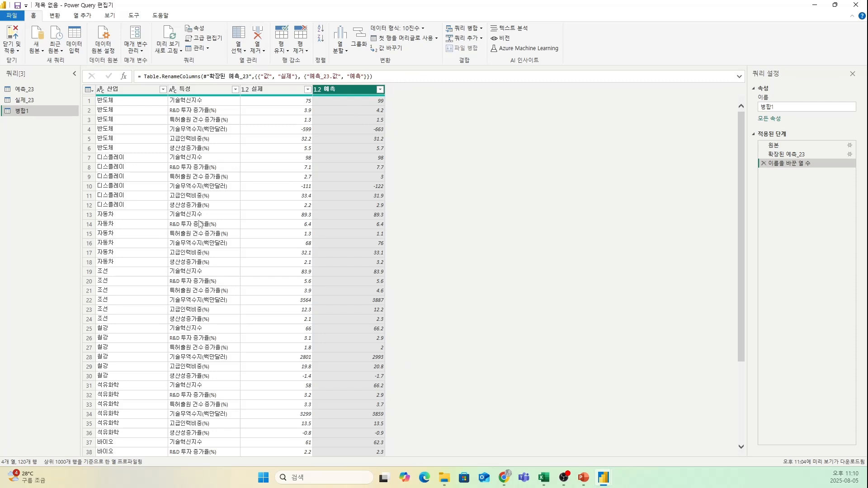
click(84, 16)
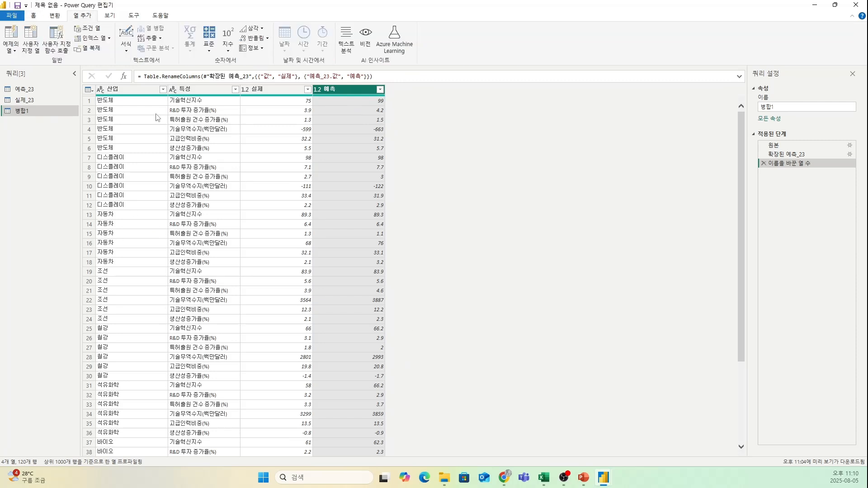
click(34, 52)
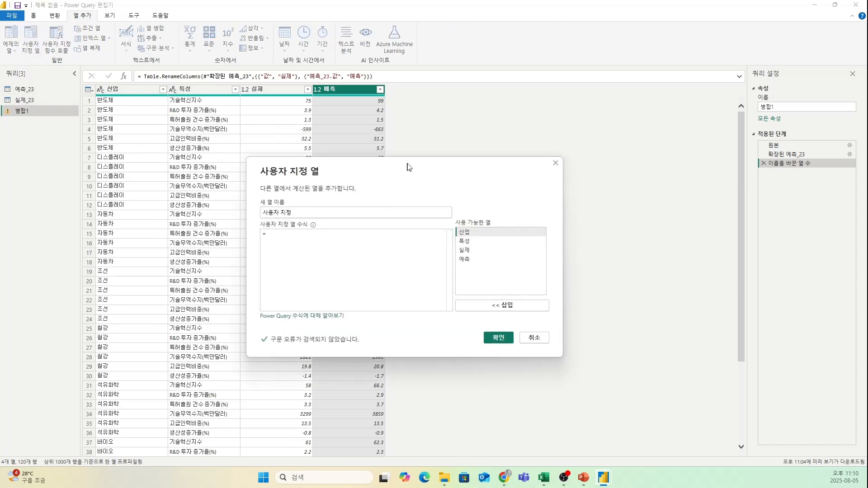
drag(408, 167, 552, 104)
triple_click(458, 152)
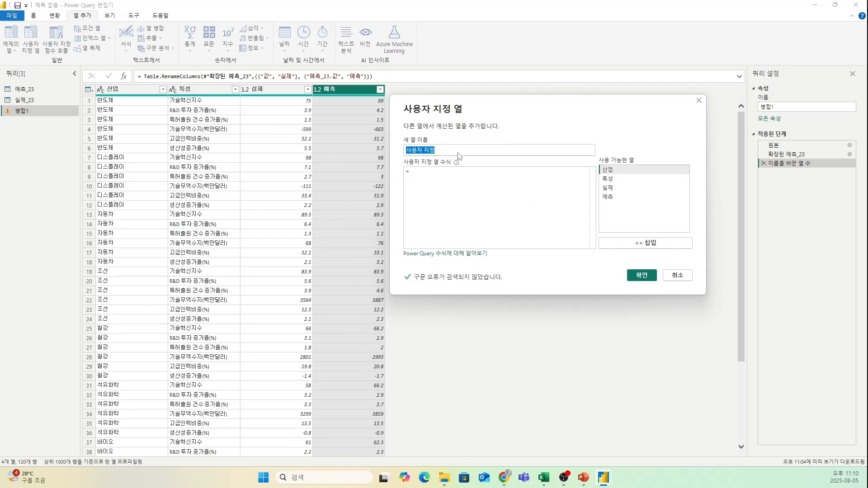
key(BackSpace)
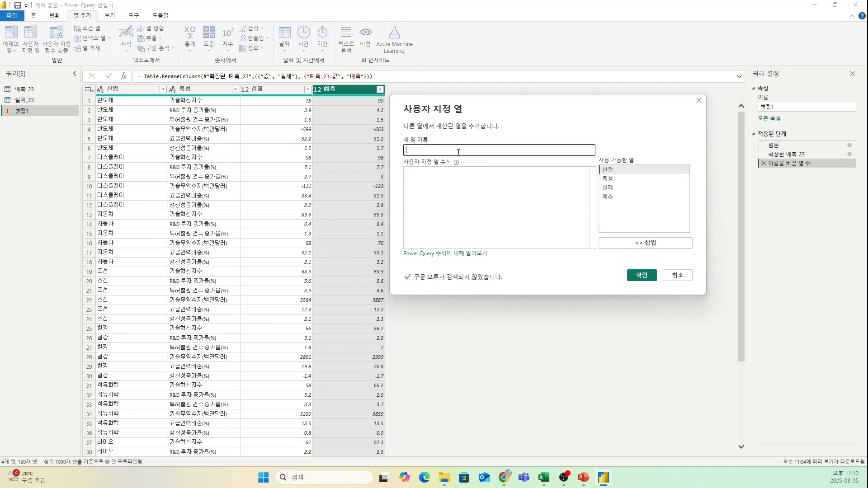
text(오차율)
Enter the formula ([실제]-[예측])/[예측] for the 오차율 custom column and create it.
click(417, 179)
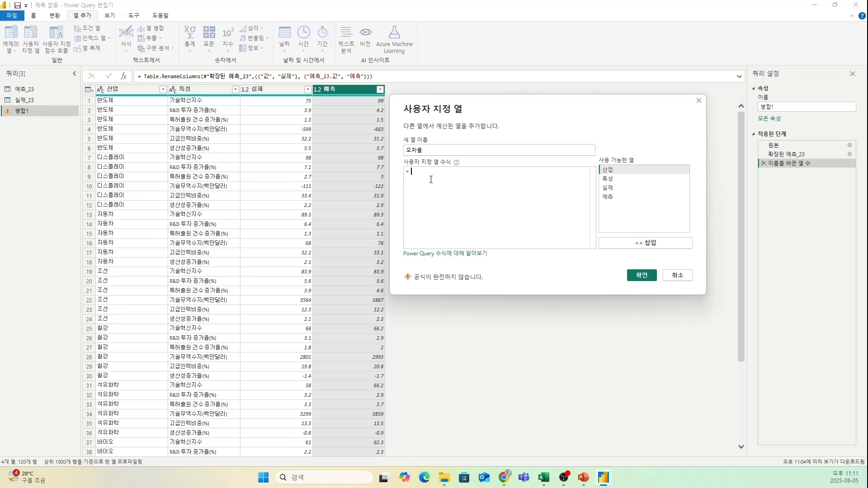
text(()
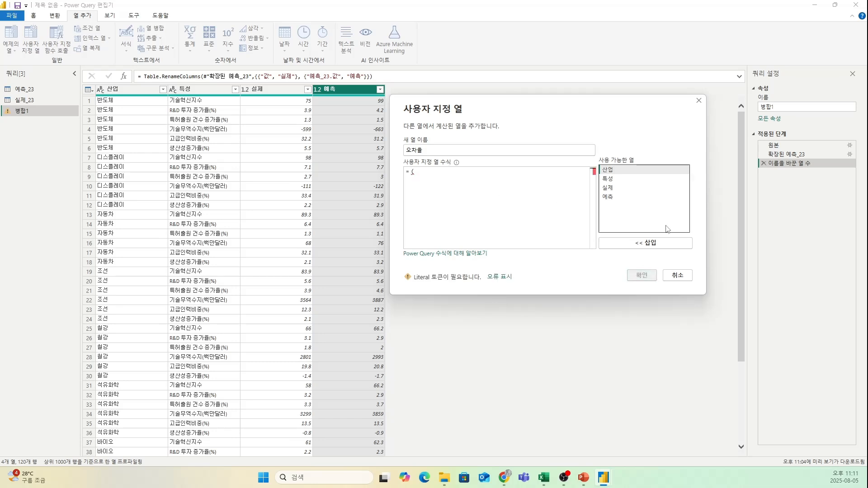
double_click(615, 189)
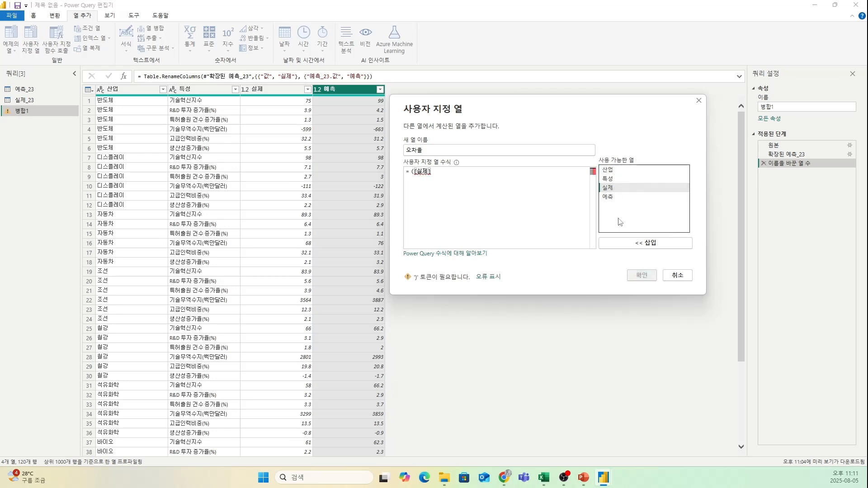
text(-)
double_click(607, 197)
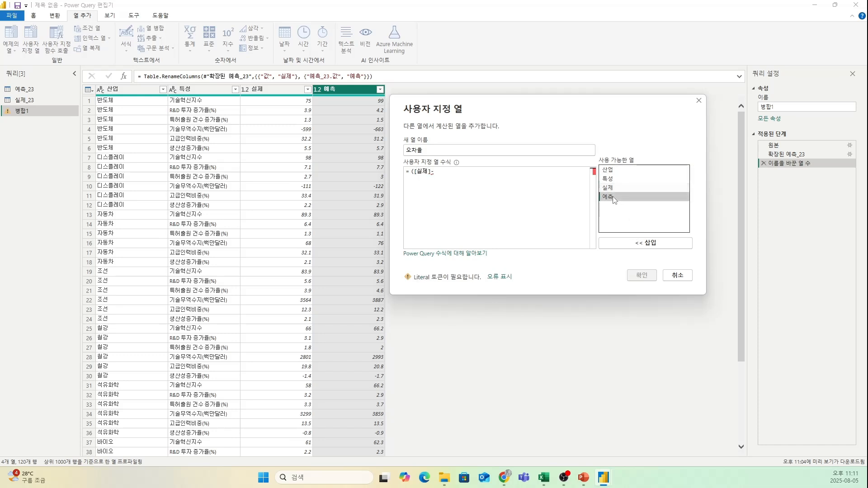
text()/)
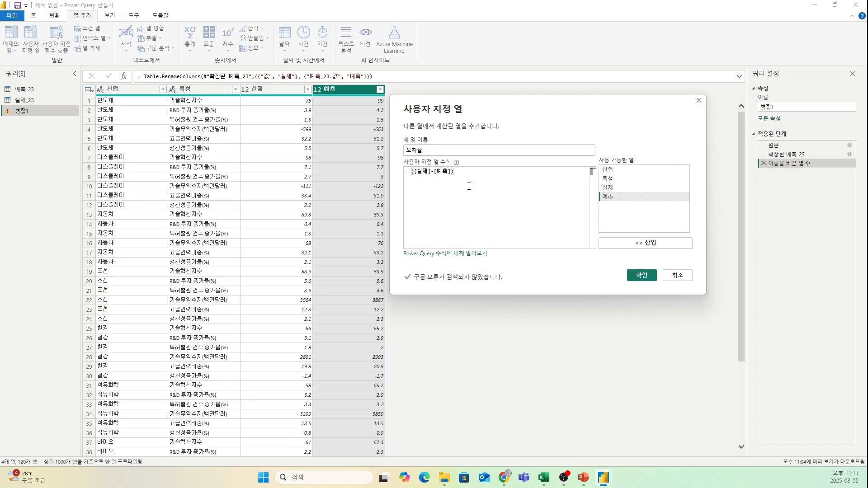
double_click(619, 197)
click(639, 280)
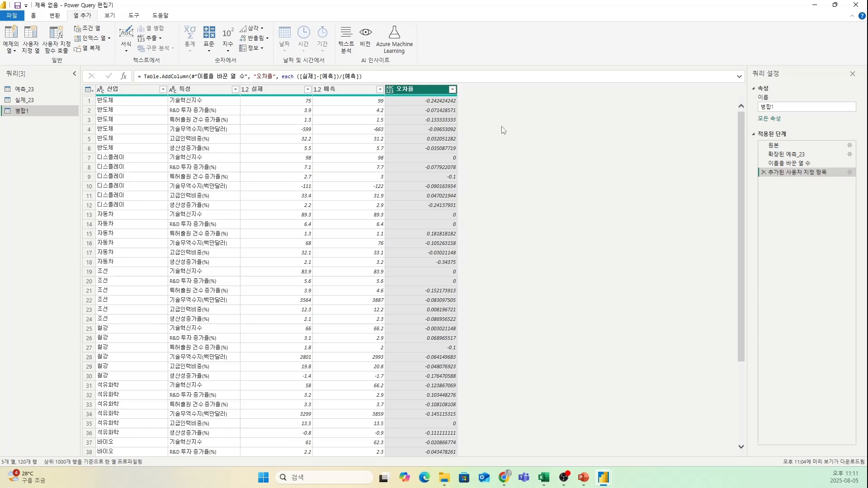
Close the Power Query editor and apply the query changes to load the tables into Power BI Desktop.
click(11, 16)
click(17, 19)
click(27, 31)
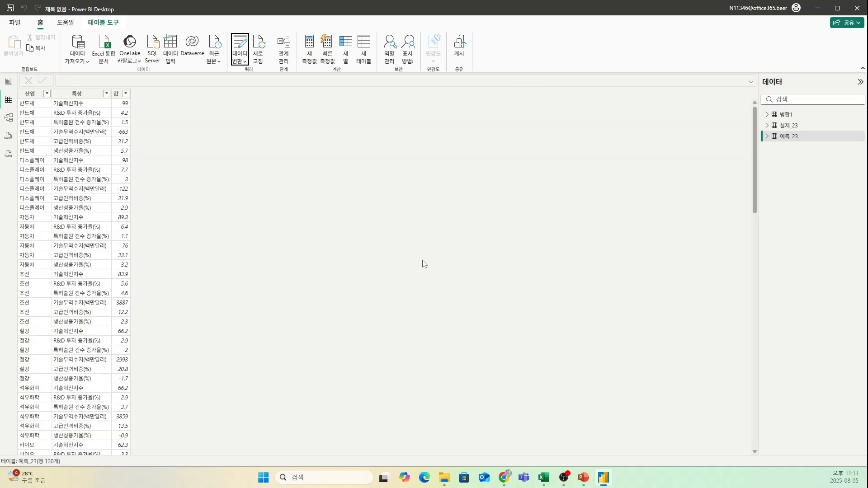
Change the 오차율 column of the 병합1 table to the 10진수 data type and format it as a percentage.
click(787, 114)
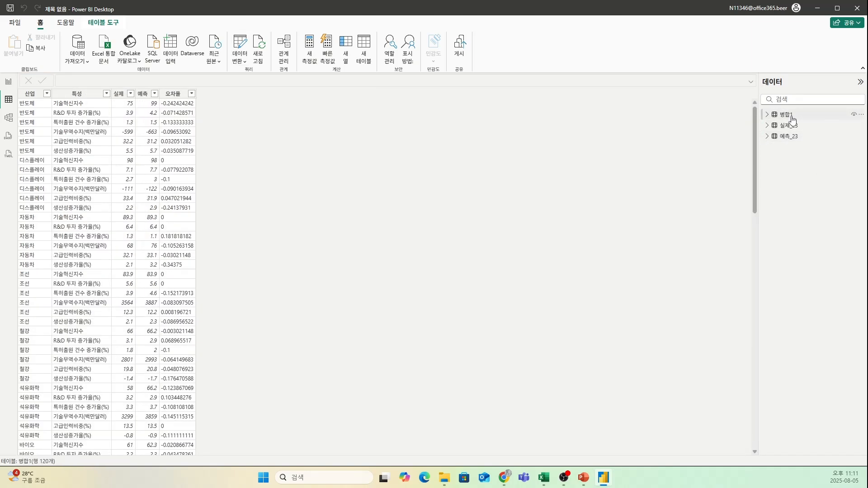
click(175, 94)
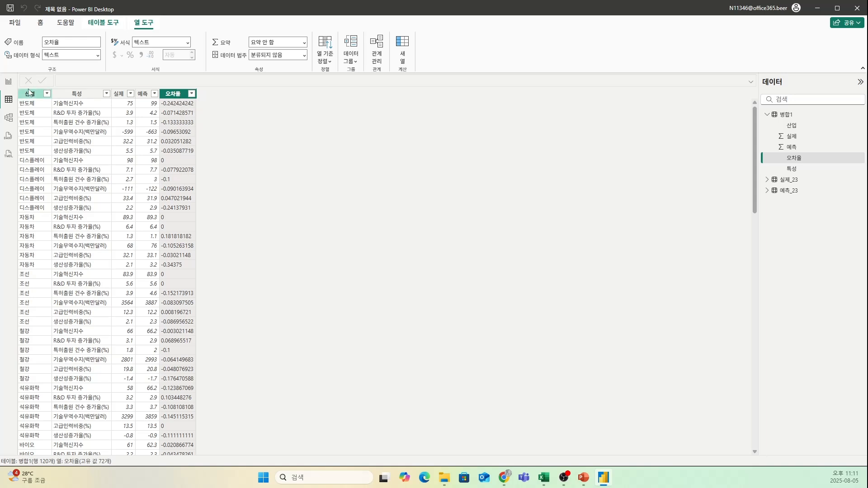
click(786, 114)
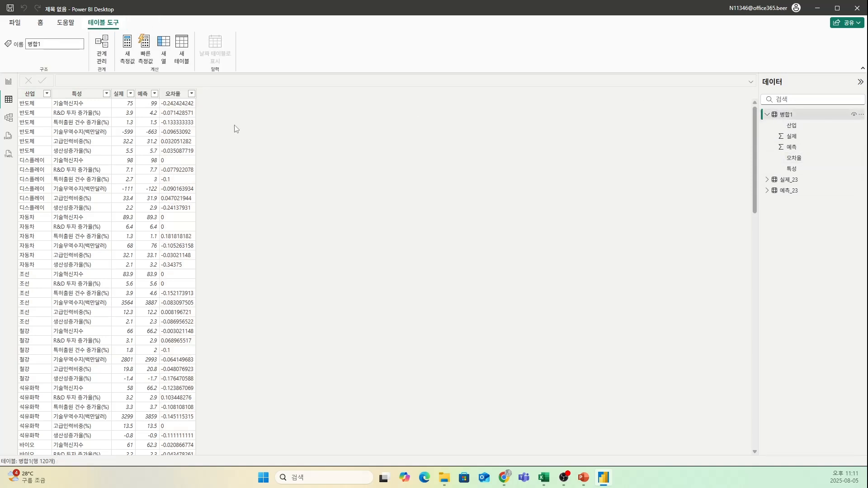
click(173, 94)
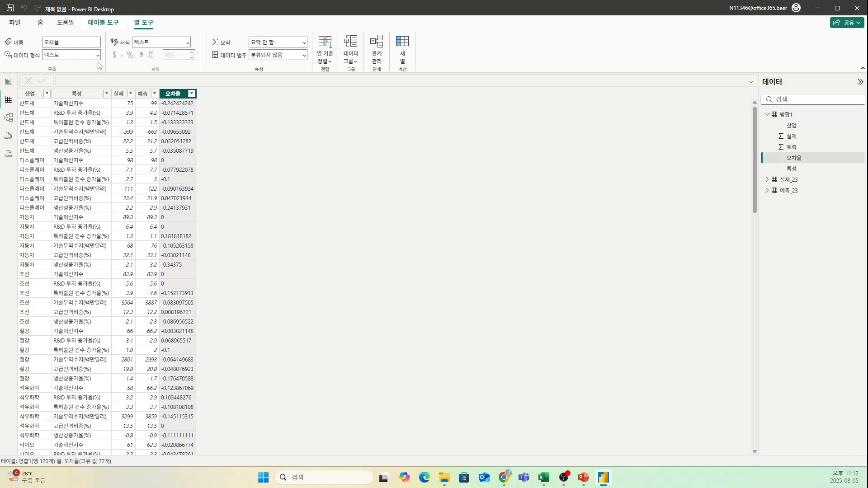
click(98, 54)
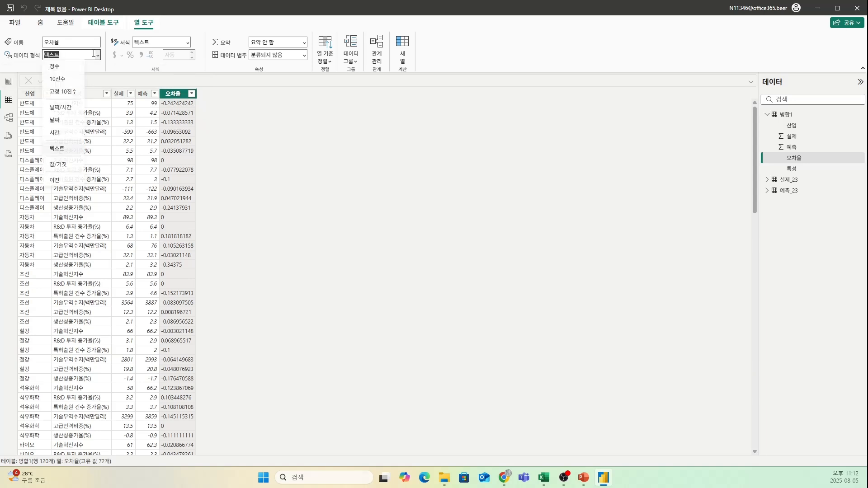
click(66, 84)
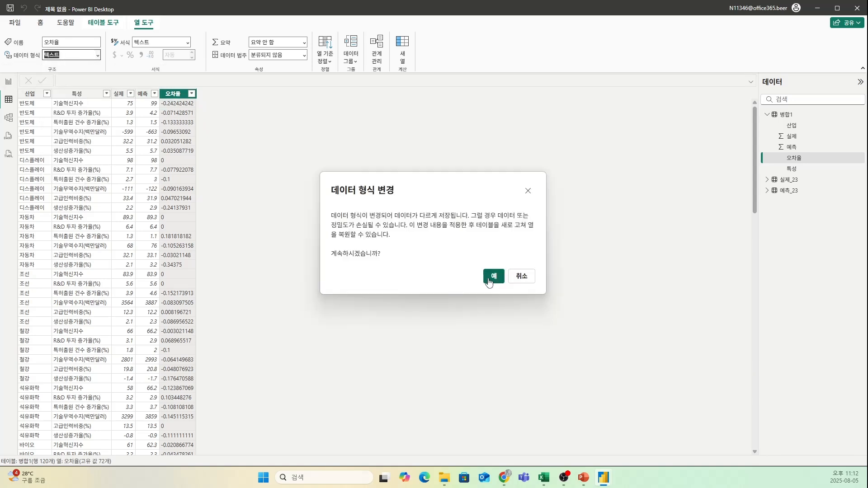
click(494, 276)
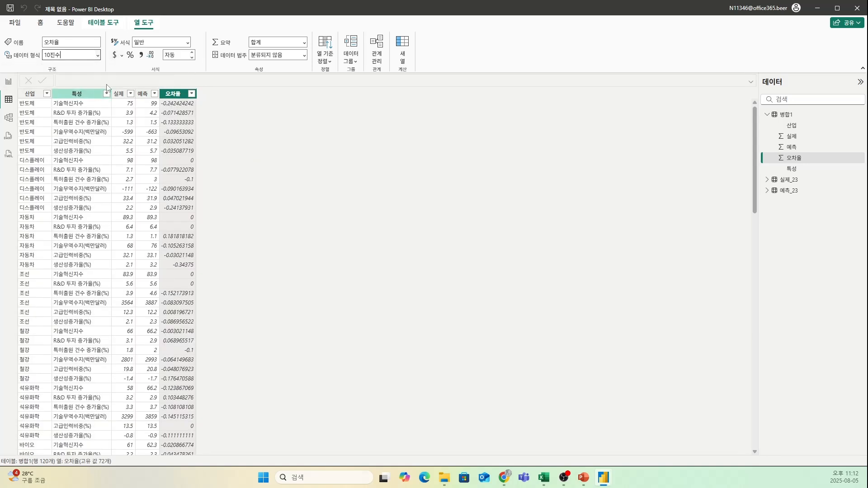
click(131, 56)
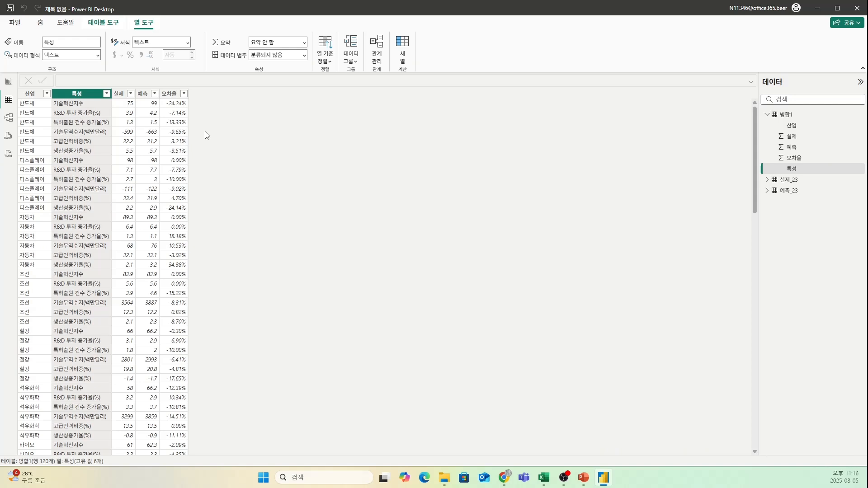
Add an empty clustered column chart (묶은 세로 막대형 차트) to the report page, enlarge it and place it in the page's upper-left area.
click(8, 82)
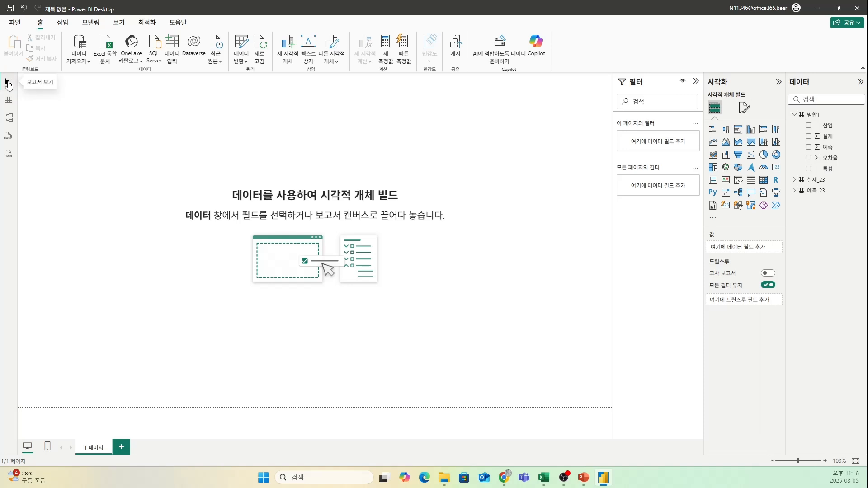
click(750, 130)
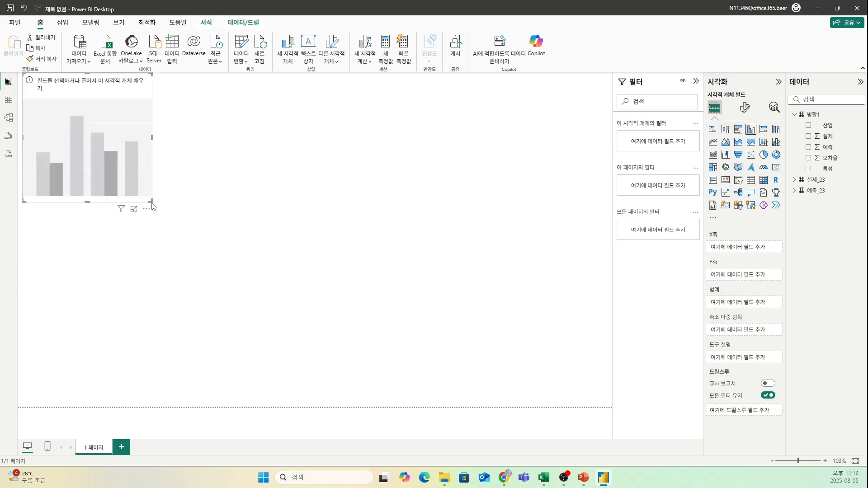
drag(151, 200, 262, 283)
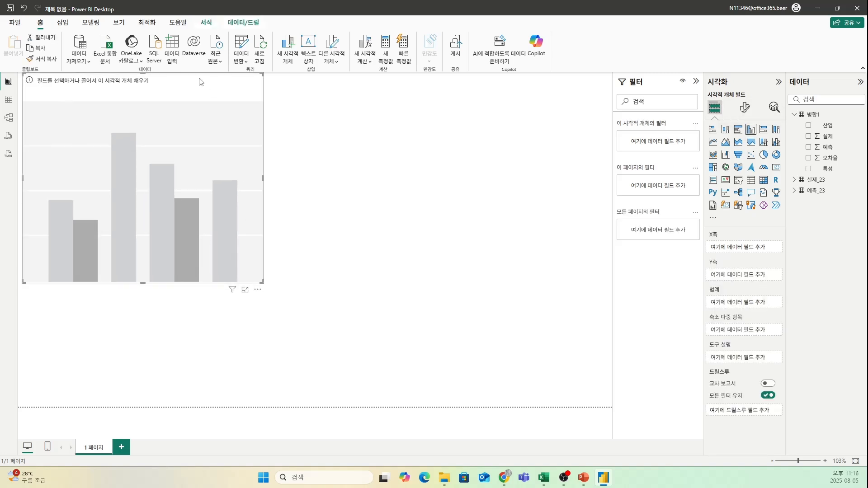
drag(201, 81, 214, 108)
click(416, 218)
click(239, 125)
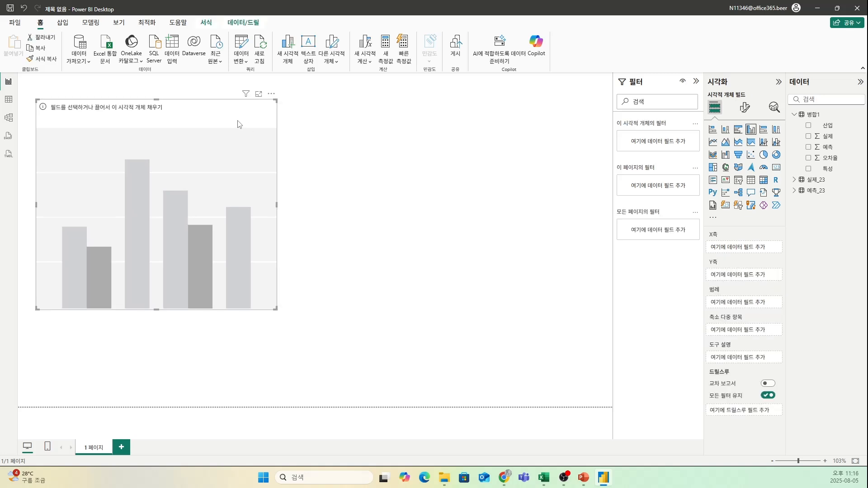
drag(251, 117, 243, 113)
click(433, 243)
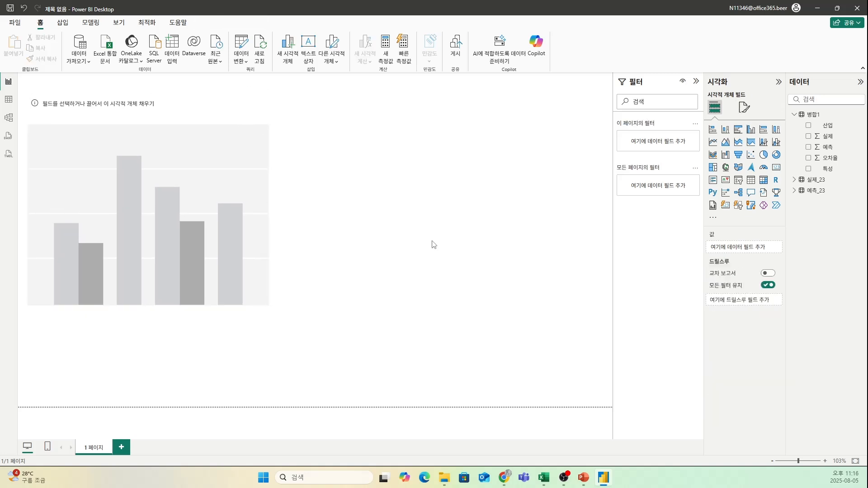
Add an empty slicer to the report page and place it to the right of the column chart.
click(738, 180)
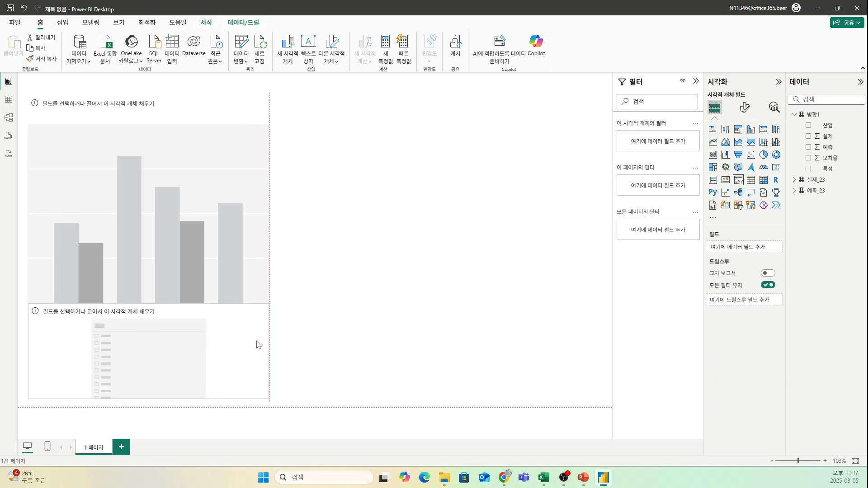
drag(255, 345, 561, 187)
click(515, 299)
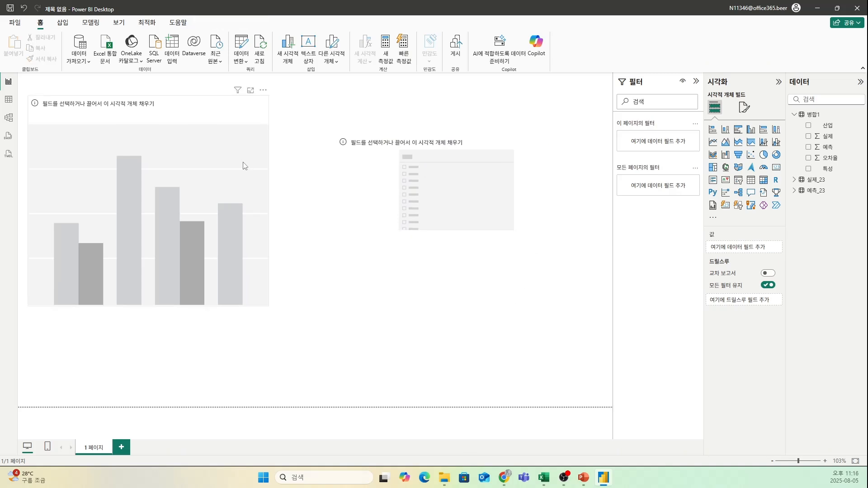
Assign 오차율 to the column chart's Y axis and 특성 above 산업 to its X axis.
click(216, 121)
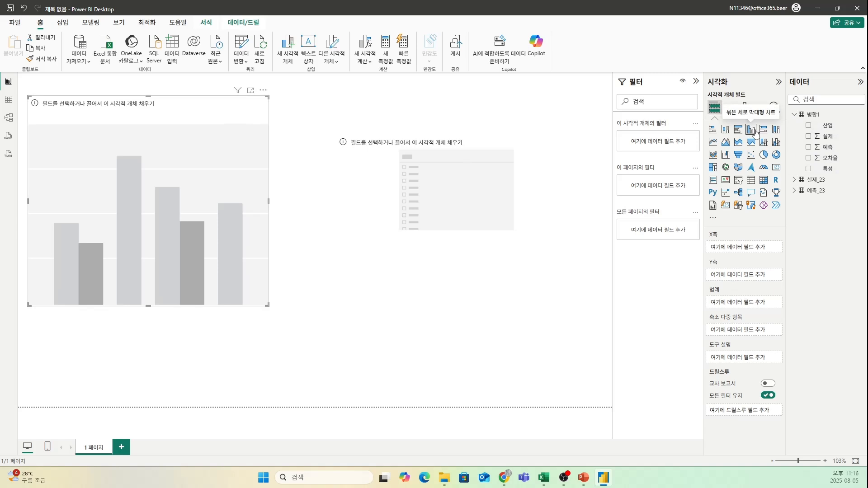
click(475, 254)
click(248, 118)
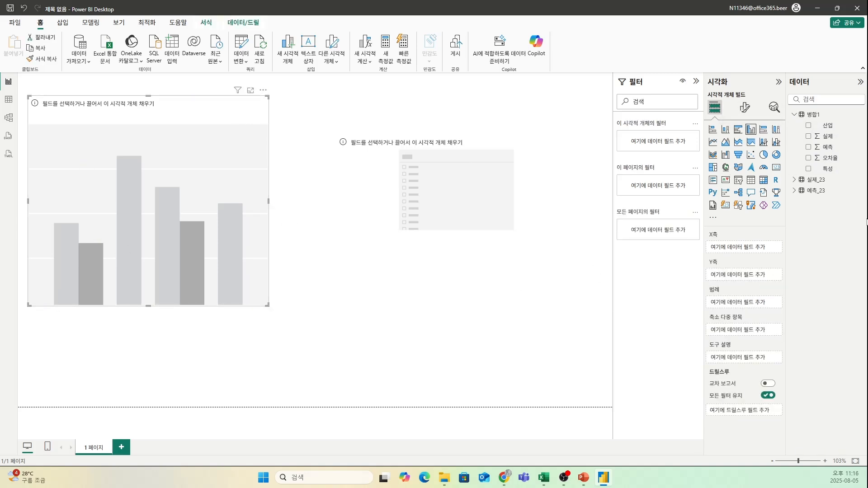
drag(829, 164, 744, 281)
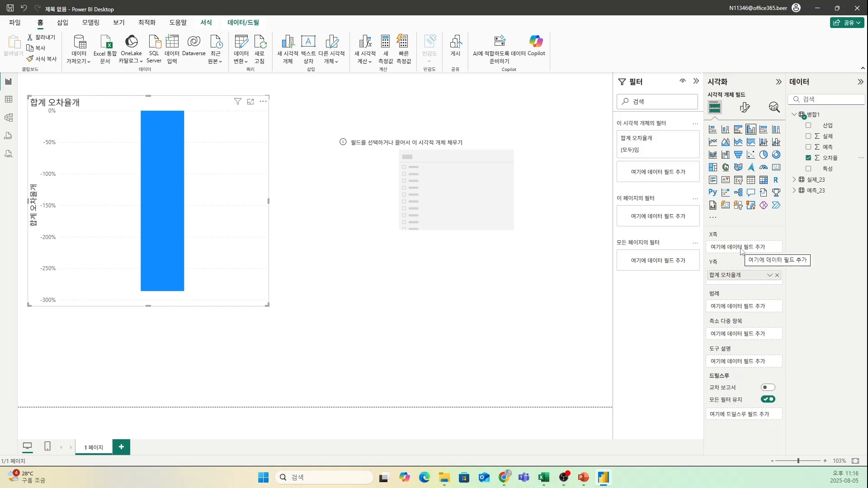
drag(832, 130, 748, 246)
drag(827, 168, 742, 247)
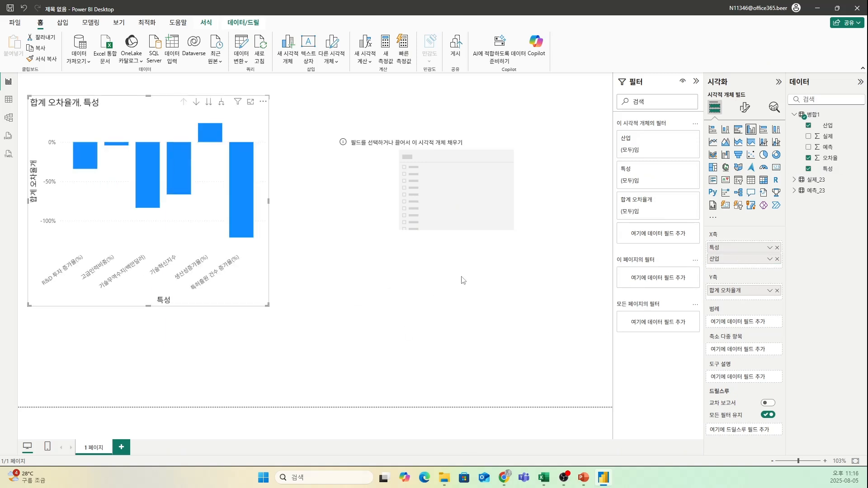
Shift the slicer slightly and assign the 특성 field to it.
click(557, 191)
drag(550, 174, 537, 183)
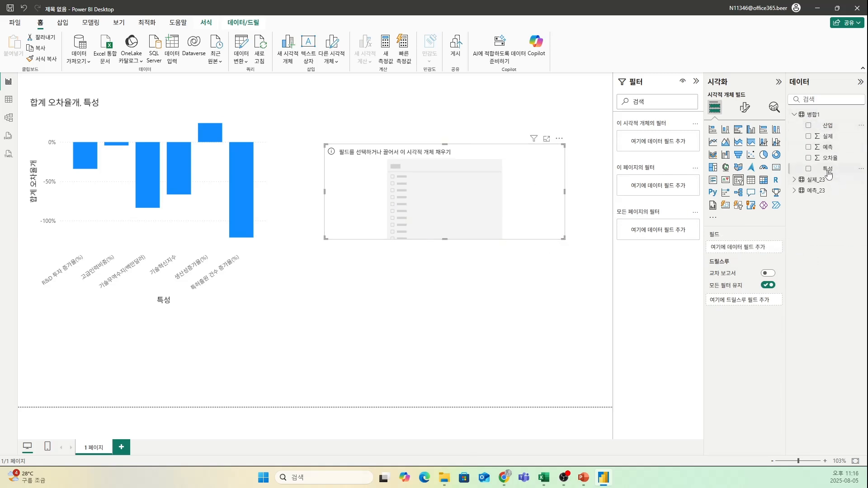
drag(828, 173, 732, 247)
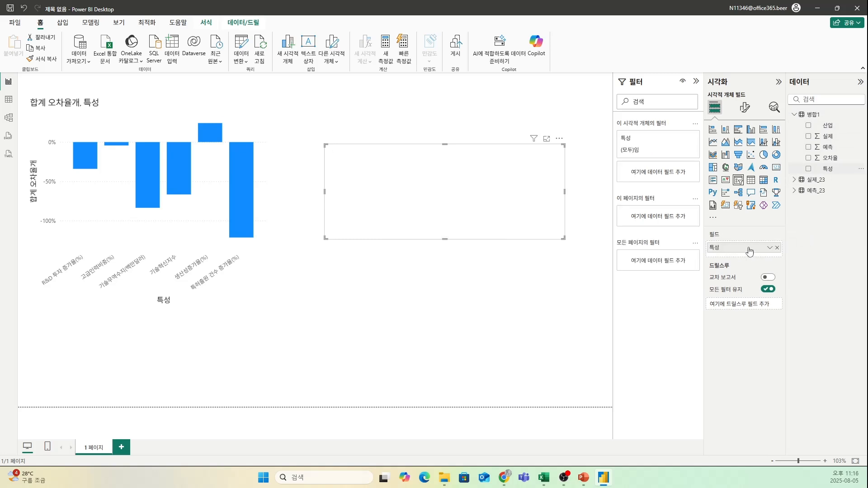
click(358, 312)
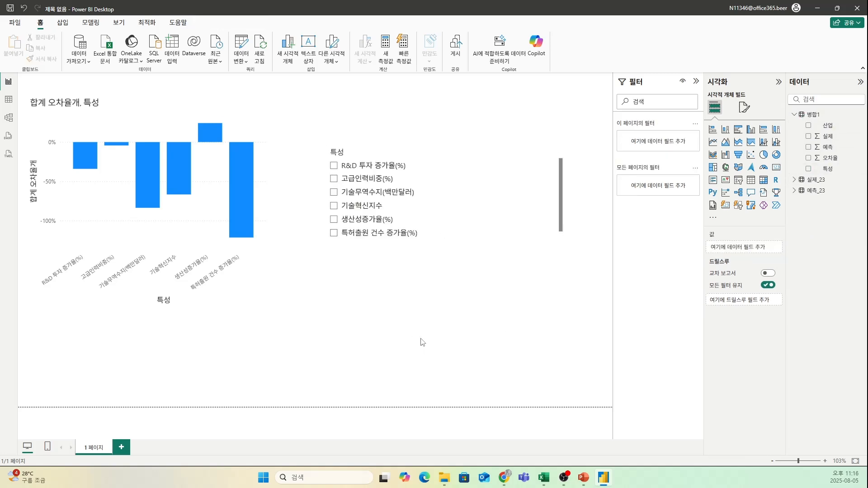
Examine the 산업 and 특성 columns of the 병합1 table in the table view.
click(8, 99)
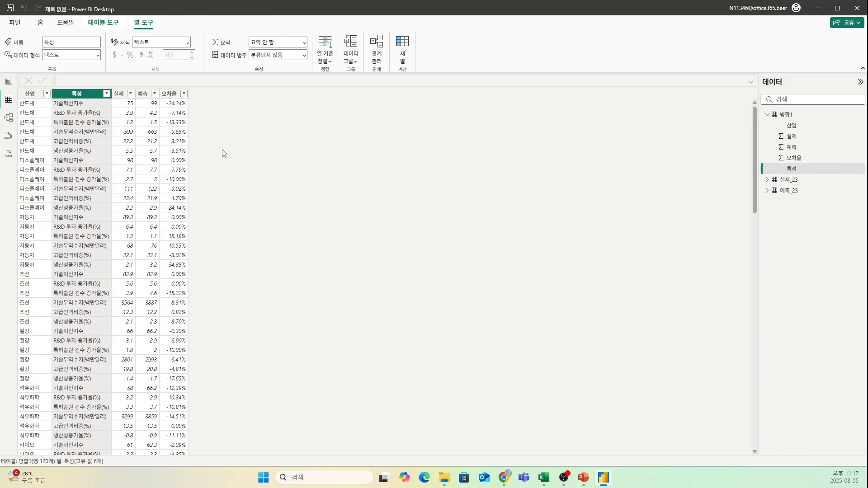
click(31, 94)
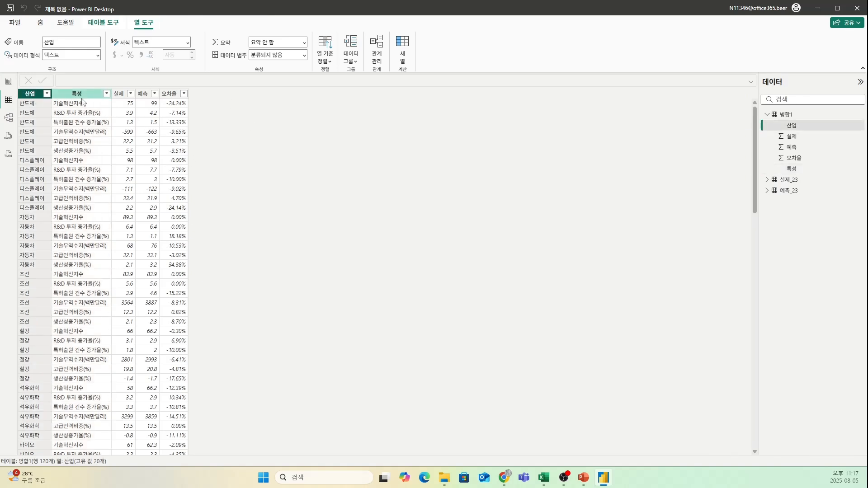
click(87, 95)
click(30, 95)
click(76, 96)
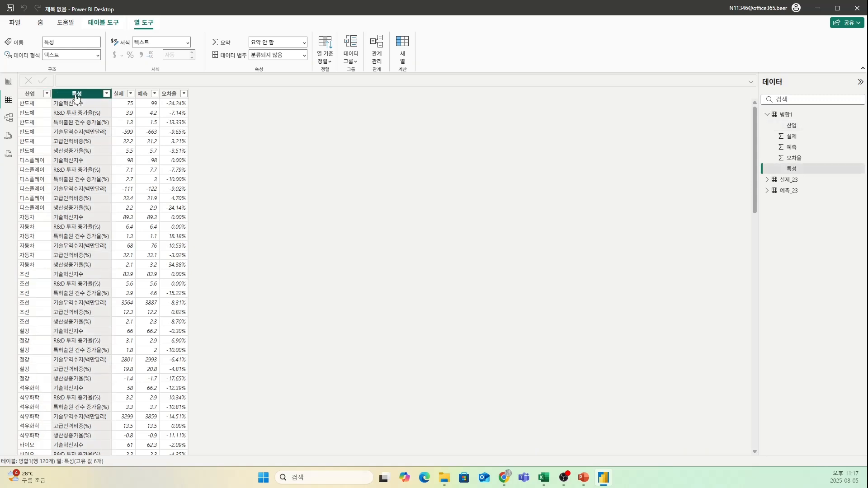
click(30, 94)
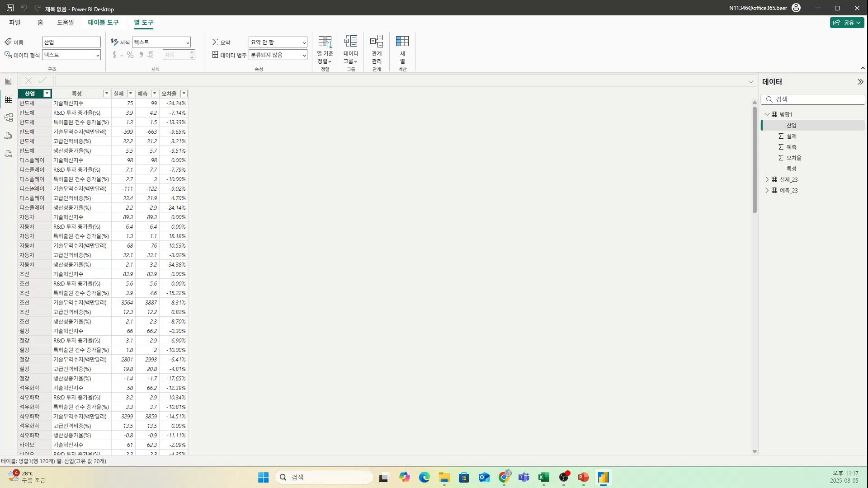
click(83, 95)
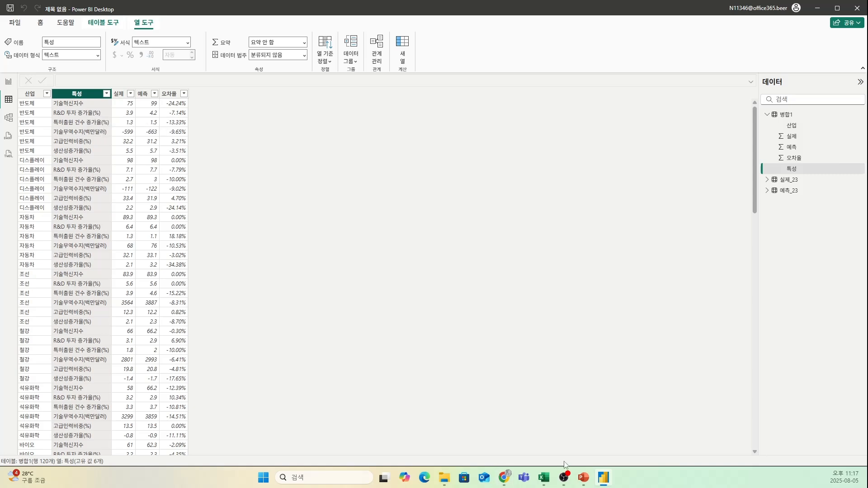
Switch to the Excel workbook and review the original 2023 forecast table on the 23년예측 sheet.
click(544, 477)
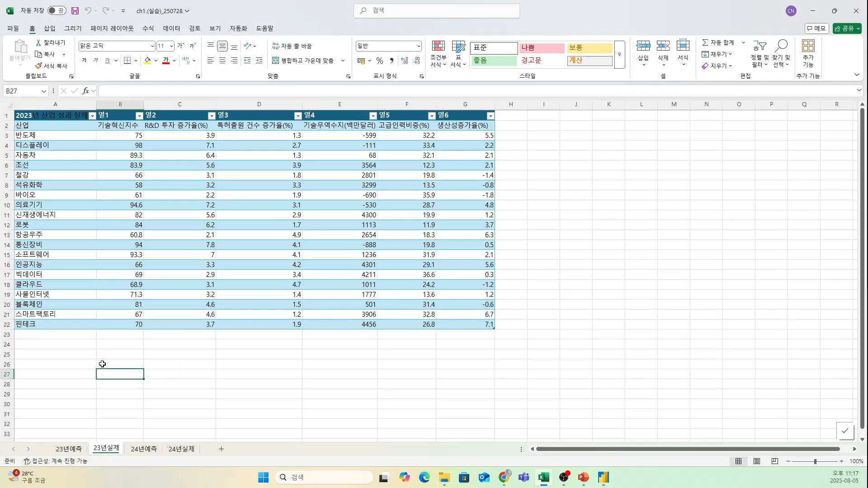
click(69, 449)
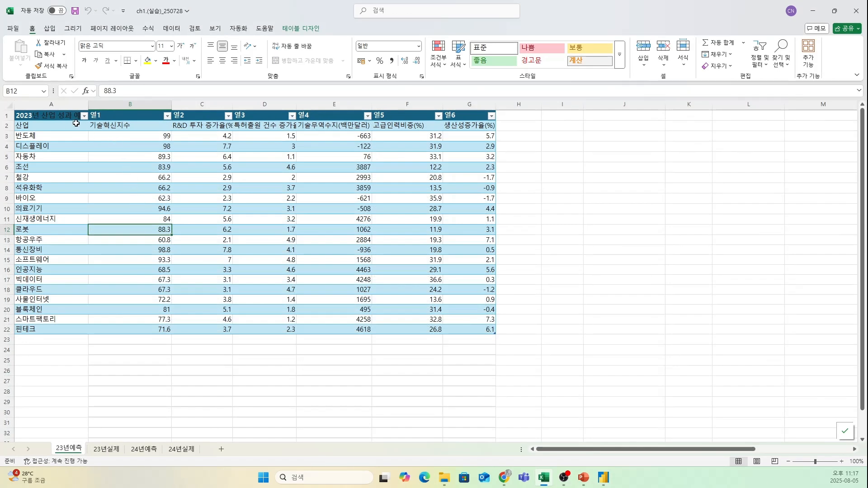
drag(51, 116, 479, 331)
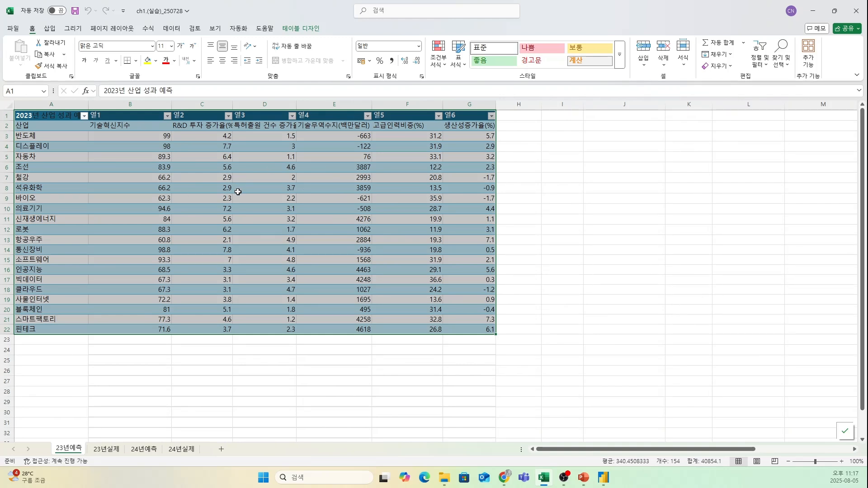
click(381, 392)
Return to the Power BI report and inspect the aggregation options for 오차율 on the column chart's Y axis.
click(604, 477)
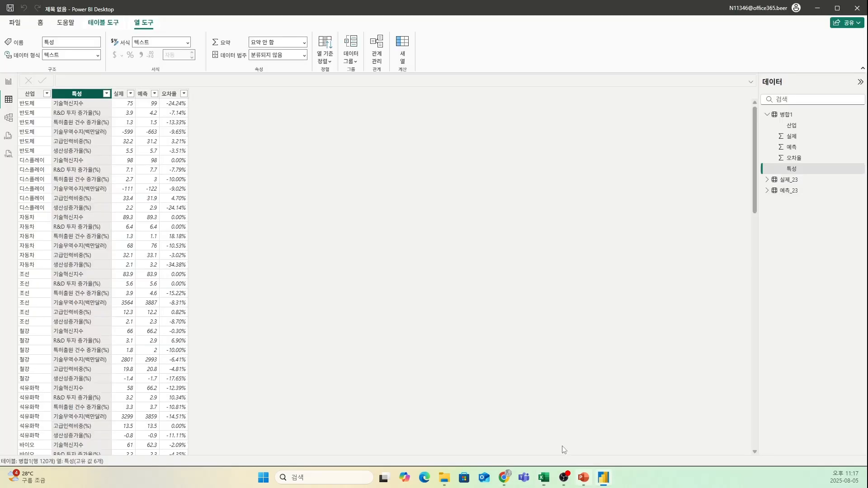
click(5, 80)
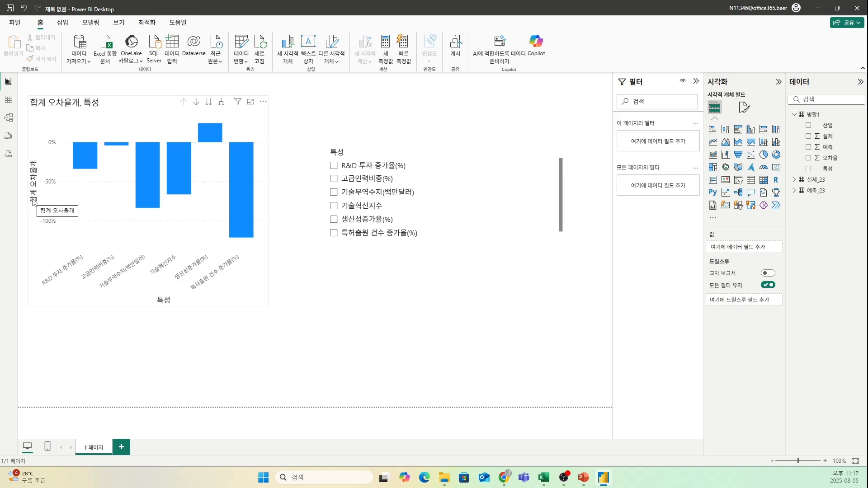
click(158, 105)
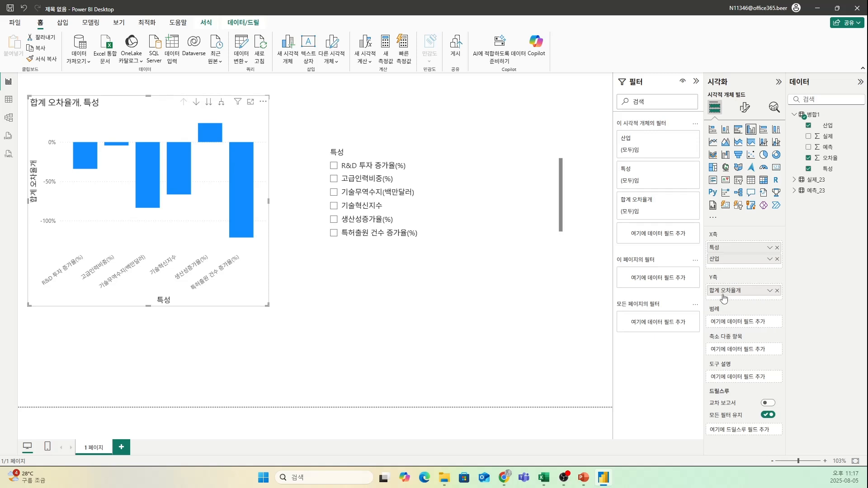
click(770, 292)
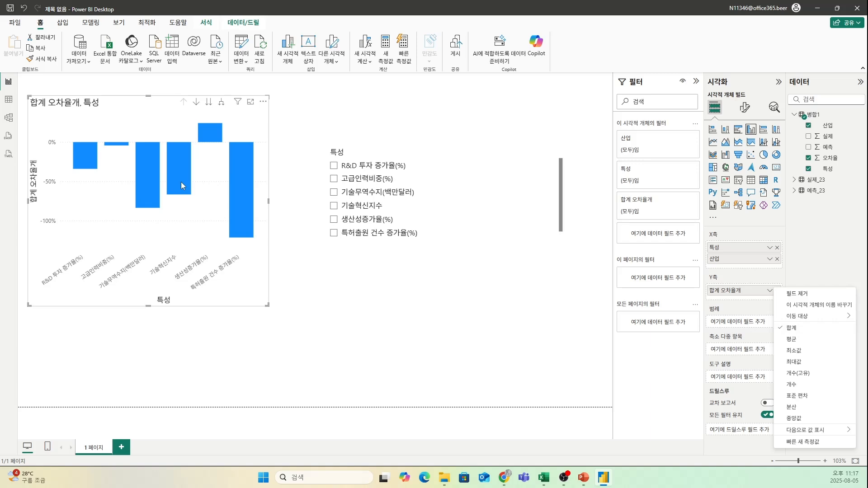
click(450, 320)
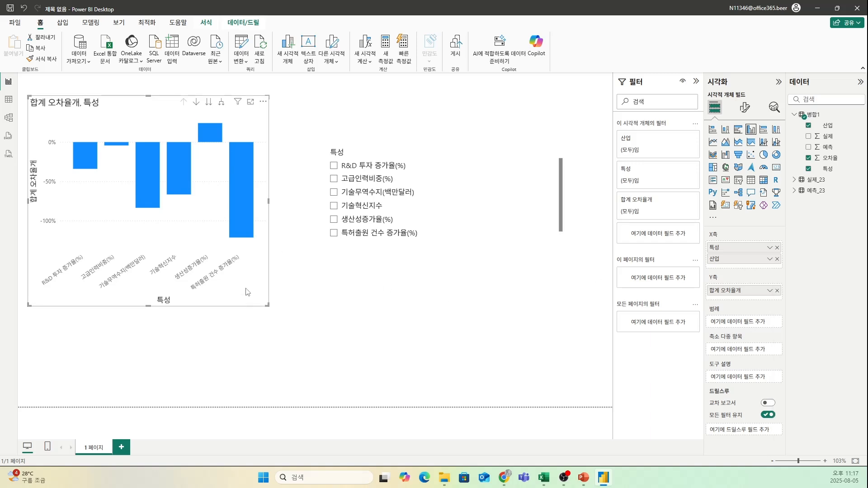
Place 산업 above 특성 on the column chart's X axis and drill up to the 산업 level.
drag(738, 254, 739, 268)
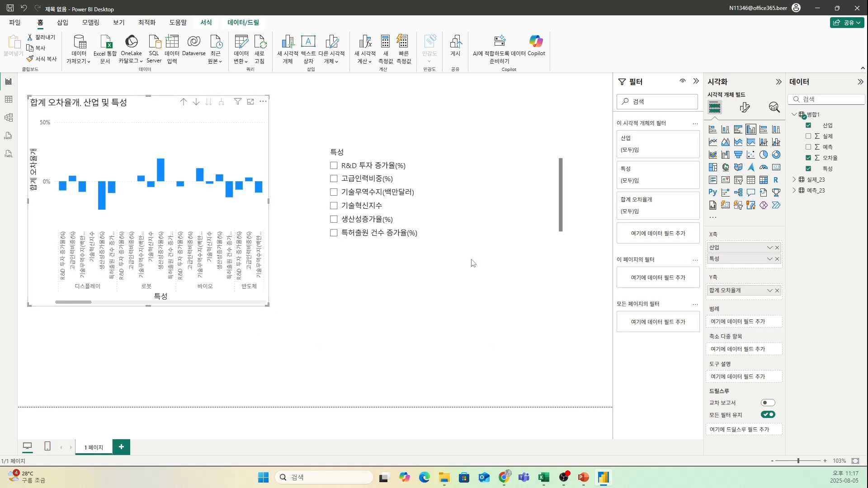
click(196, 101)
click(184, 101)
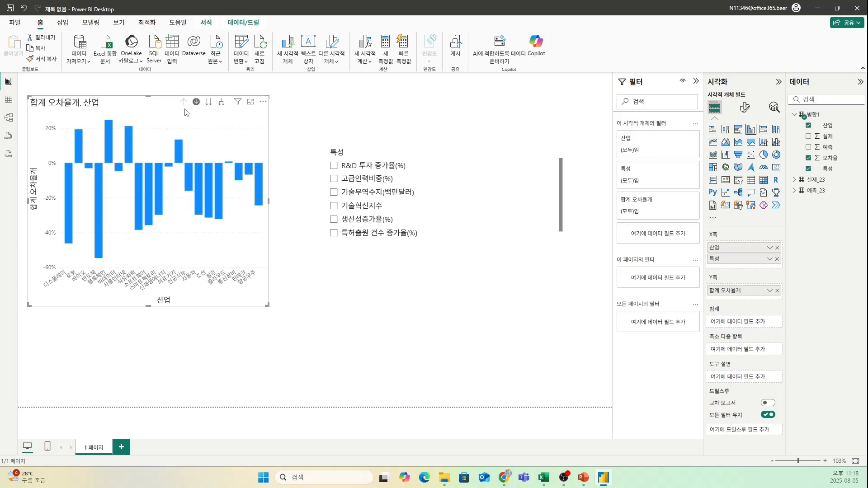
Widen the column chart and shift the 특성 slicer sideways to make room for it.
drag(269, 201, 323, 202)
click(409, 349)
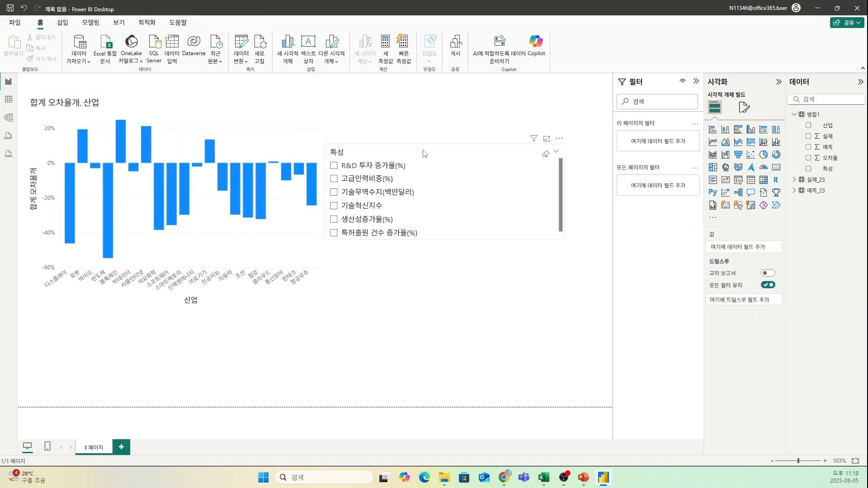
drag(424, 152, 464, 156)
click(407, 349)
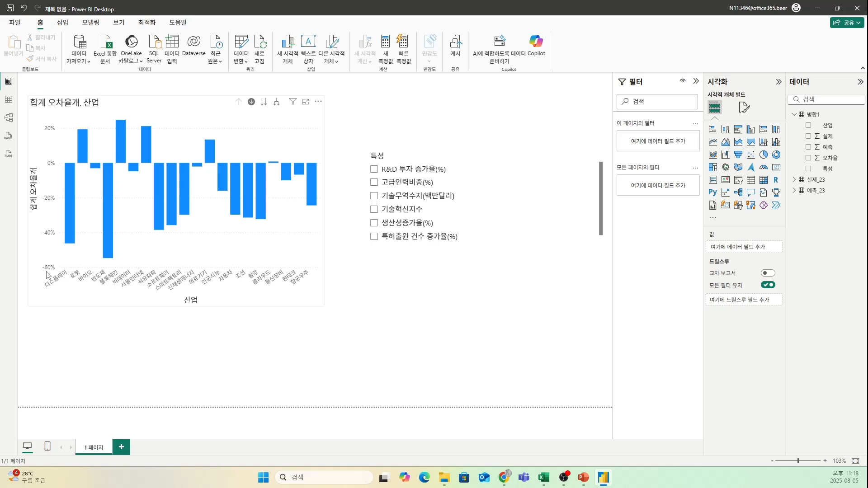
Check the 특성 rows of each 산업 in the 병합1 table view, and return to the report's column chart.
click(9, 102)
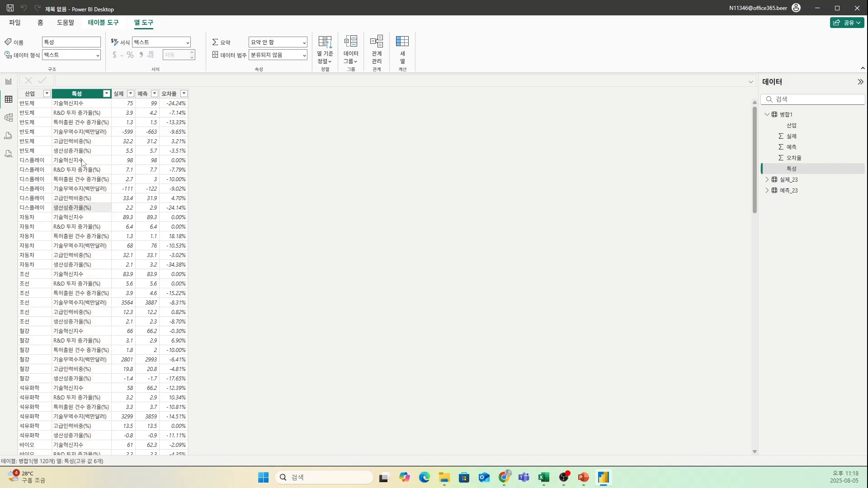
click(8, 82)
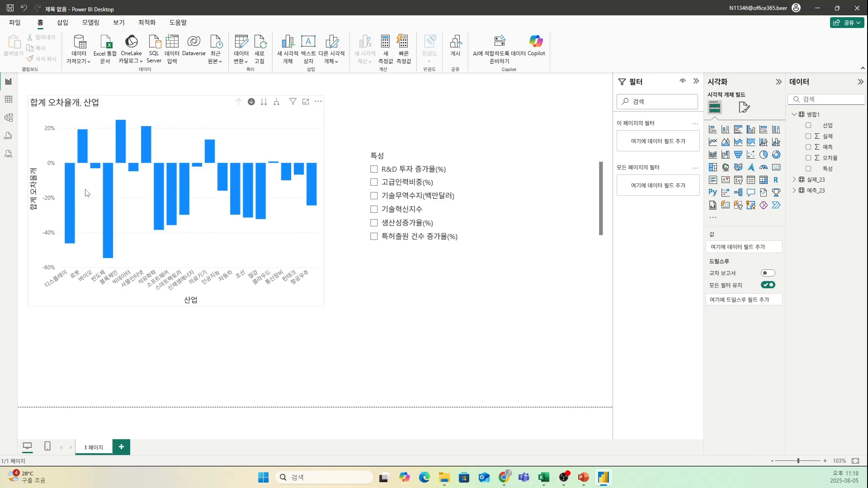
mouse_move(75, 198)
mouse_move(74, 168)
Change the aggregation of 오차율 on the column chart's Y axis to 평균.
click(318, 227)
click(770, 291)
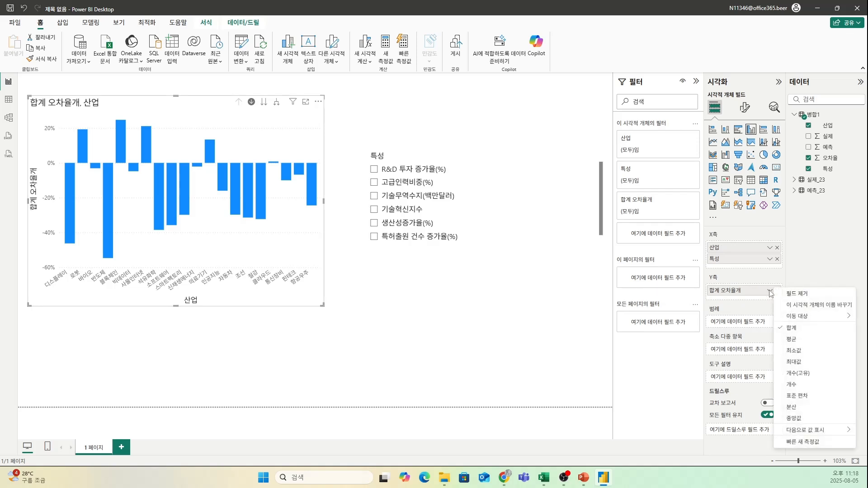
click(792, 339)
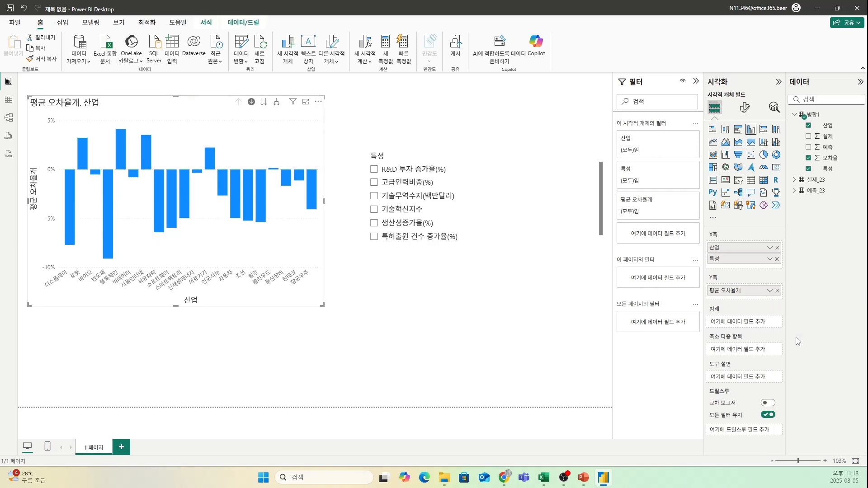
click(390, 360)
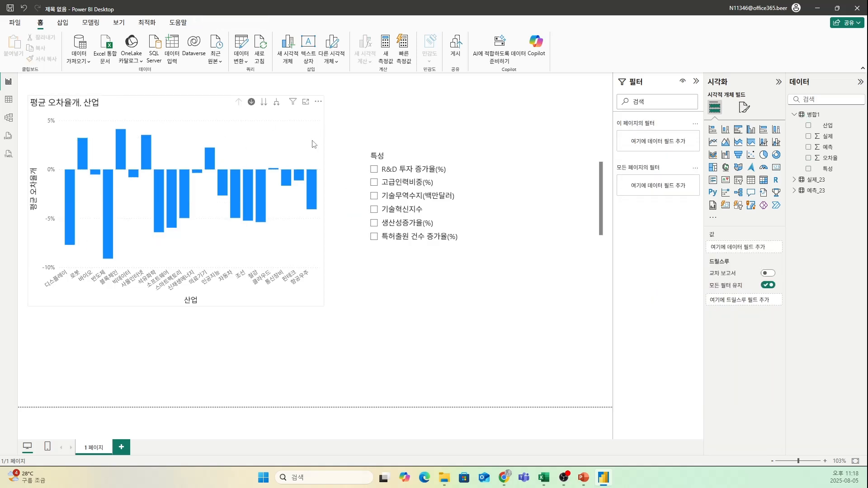
Enlarge the column chart slightly in both width and height.
click(320, 300)
drag(324, 307, 351, 329)
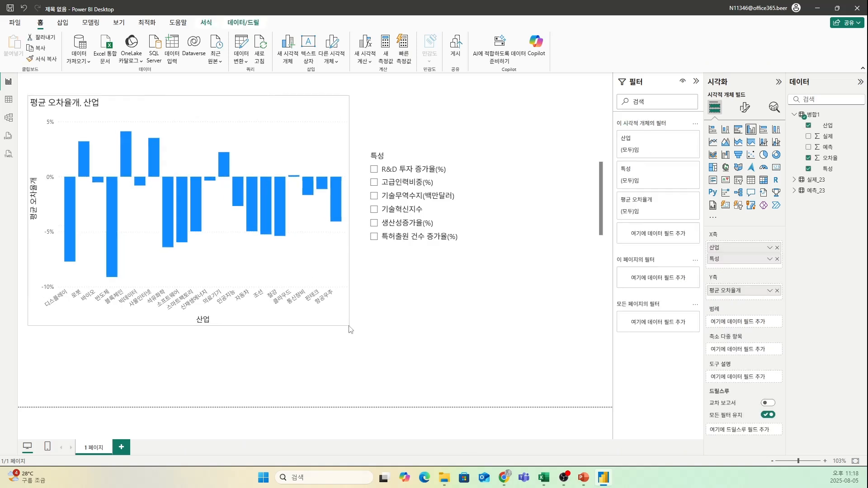
click(409, 328)
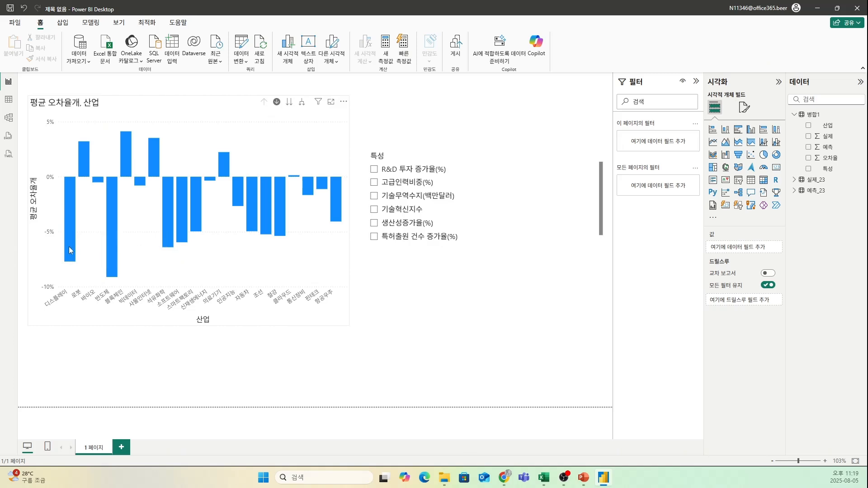
Inspect the average 오차율 of the 디스플레이, 로봇 and 반도체 columns, and select the 특성 slicer.
mouse_move(69, 246)
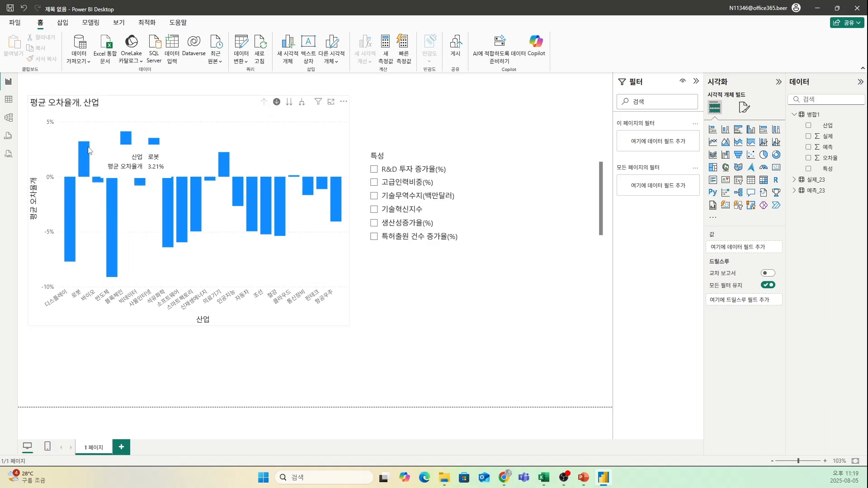
mouse_move(113, 213)
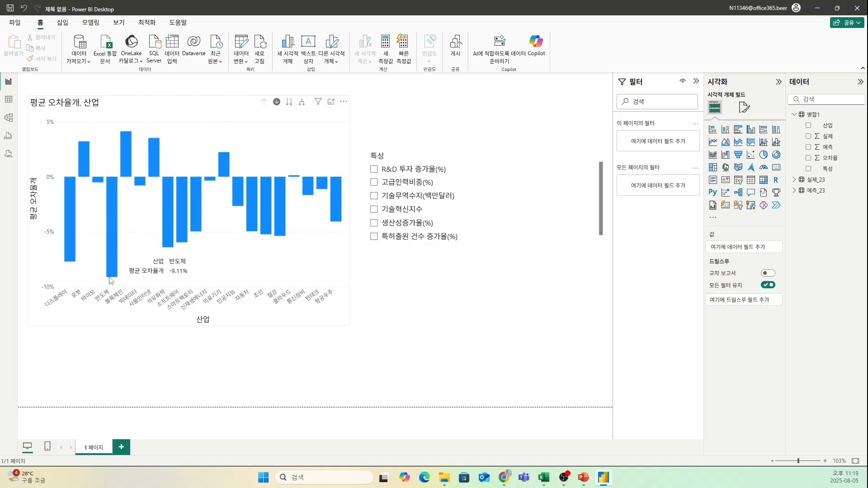
click(485, 152)
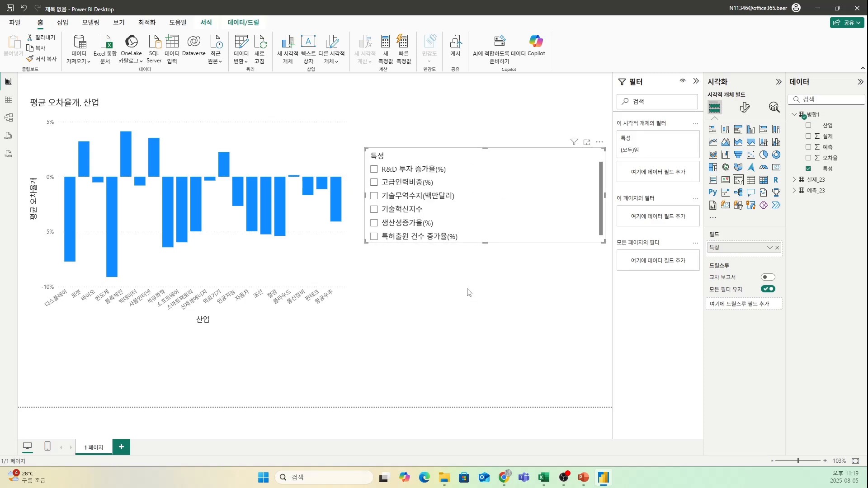
Try each 특성 slicer option in turn to compare its chart, ending with R&D 투자 증가율(%).
click(374, 169)
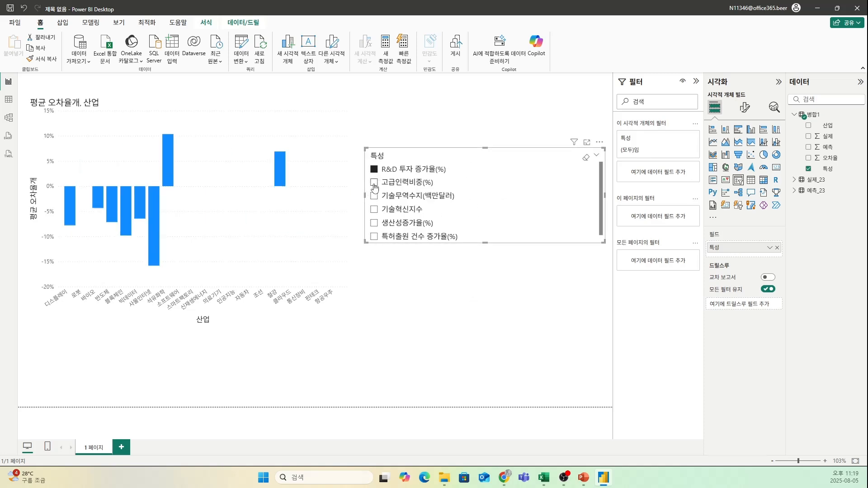
click(374, 183)
click(374, 196)
click(374, 209)
click(374, 236)
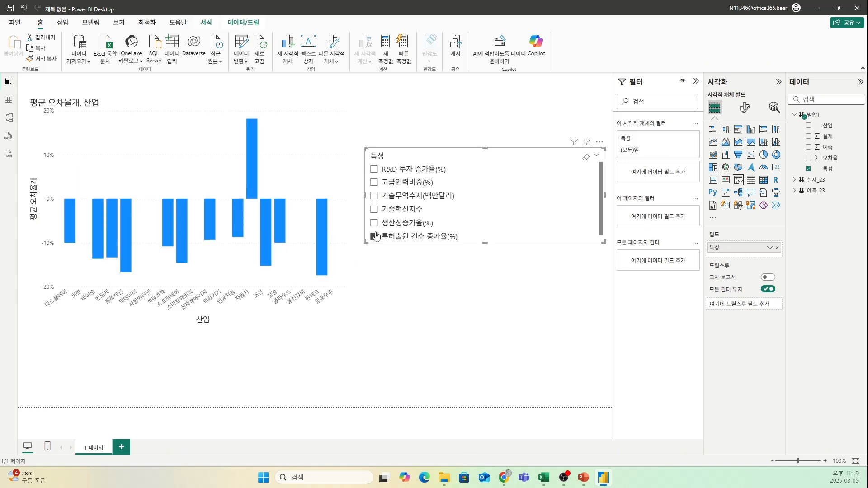
click(374, 222)
click(374, 210)
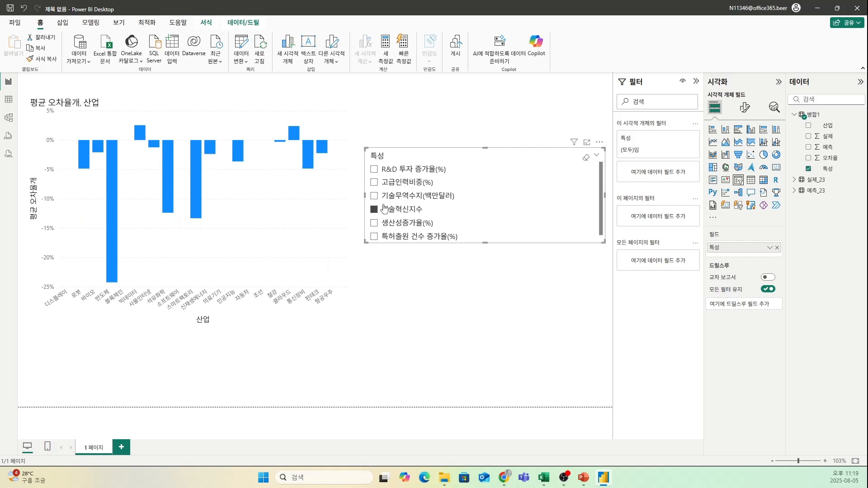
click(374, 169)
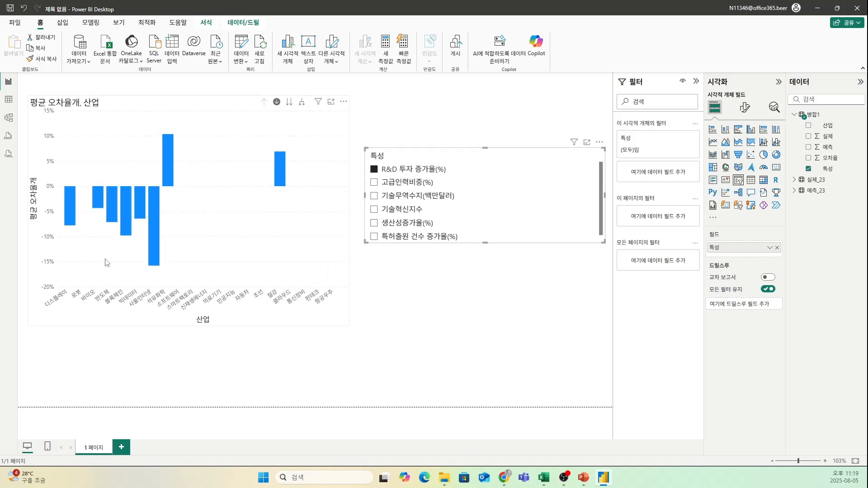
Compare the 디스플레이 R&D 투자 증가율(%) row in the table view with the 디스플레이 column in the report chart.
click(8, 100)
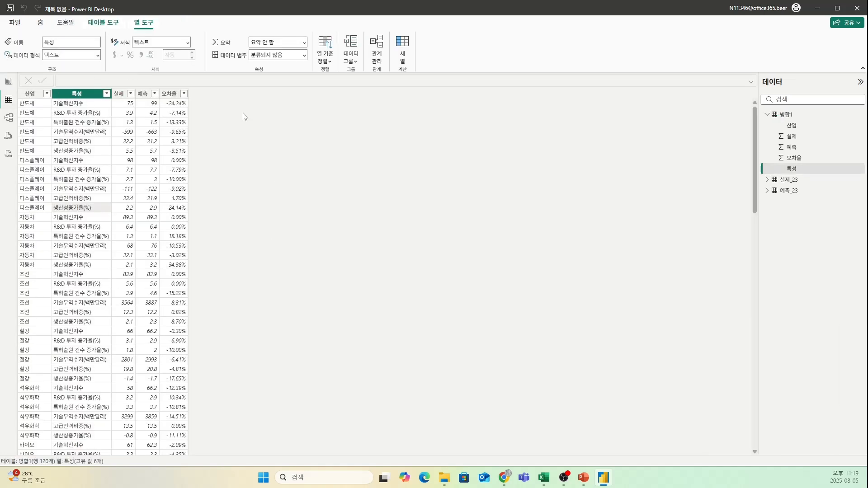
click(9, 83)
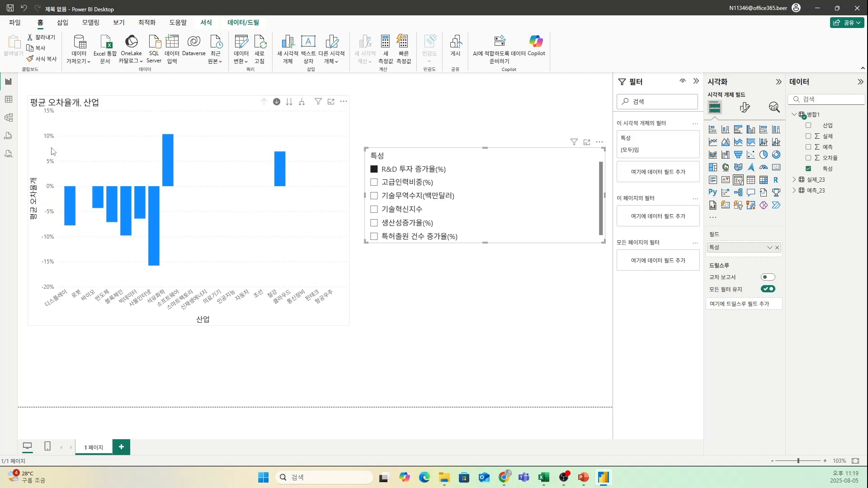
click(8, 100)
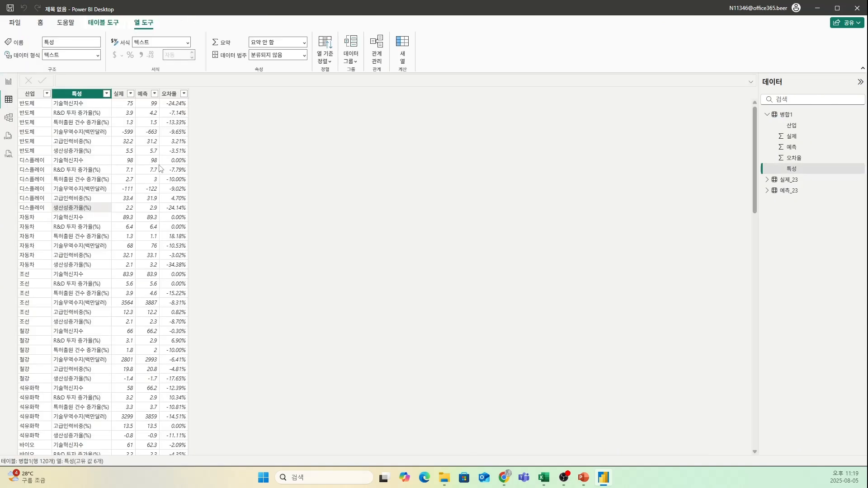
click(9, 83)
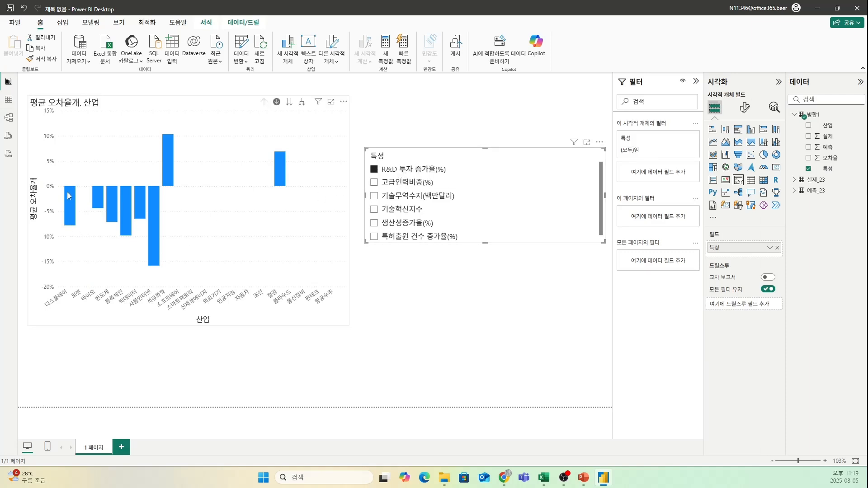
click(8, 99)
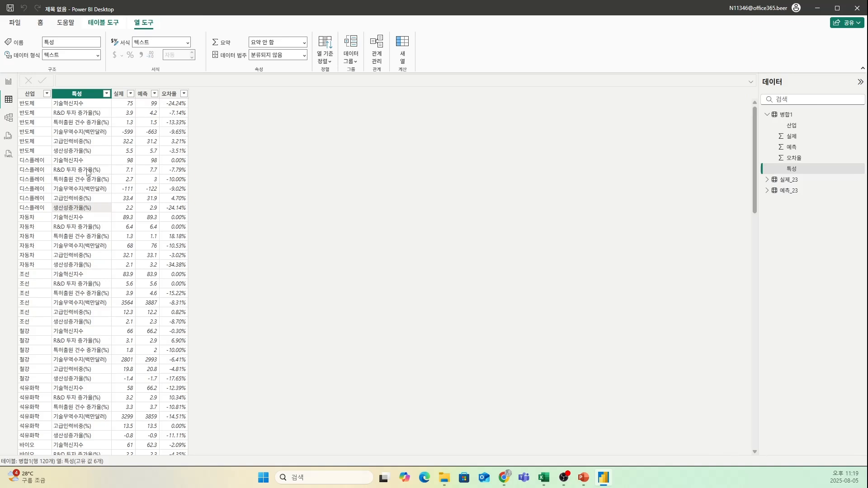
click(180, 174)
click(8, 82)
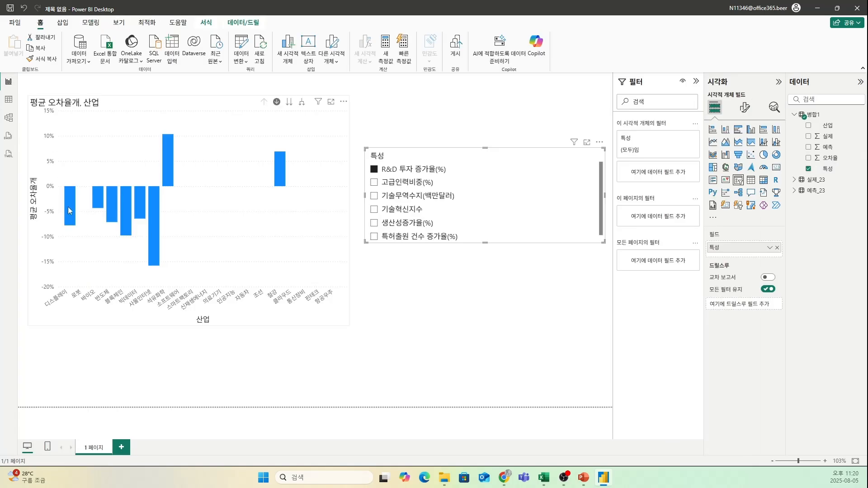
mouse_move(70, 210)
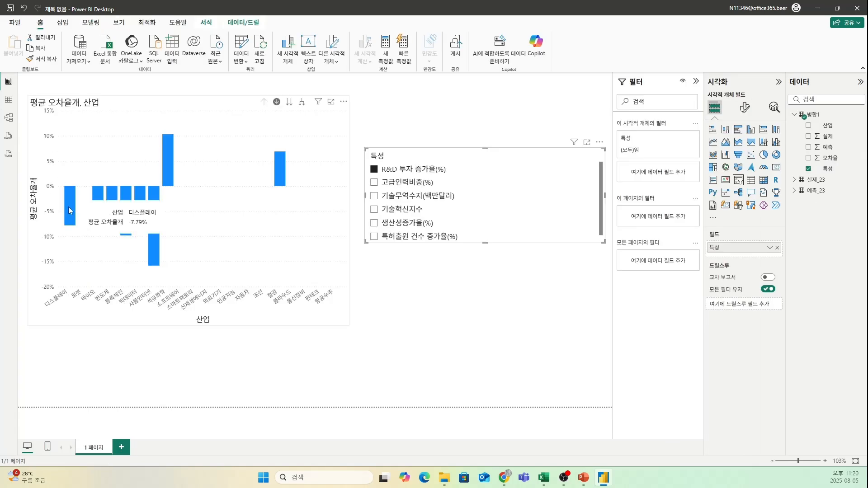
click(159, 388)
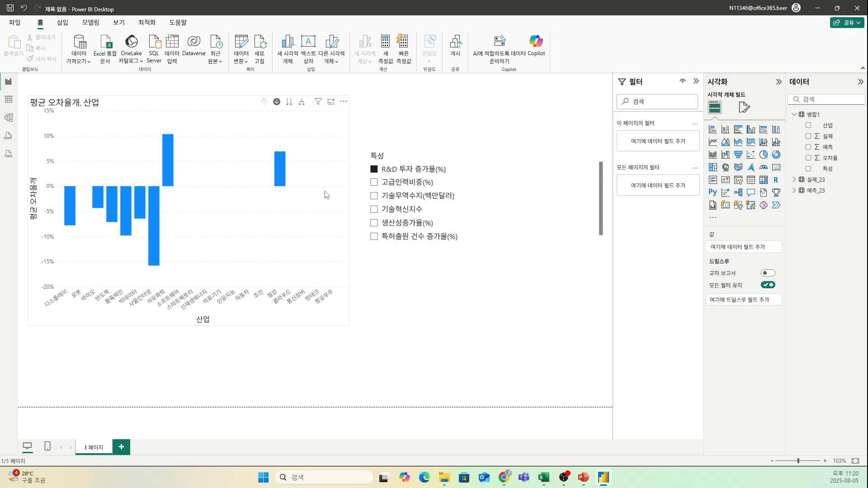
Filter the chart by each remaining 특성 from 고급인력비중(%) to 특허출원 건수 증가율(%), and back to 고급인력비중(%).
click(374, 182)
click(373, 198)
click(373, 209)
click(374, 222)
click(374, 236)
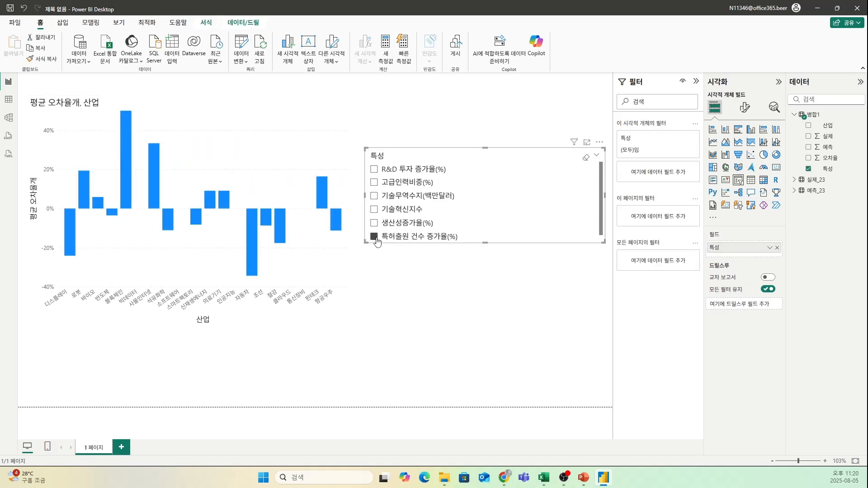
click(375, 220)
click(374, 209)
click(374, 195)
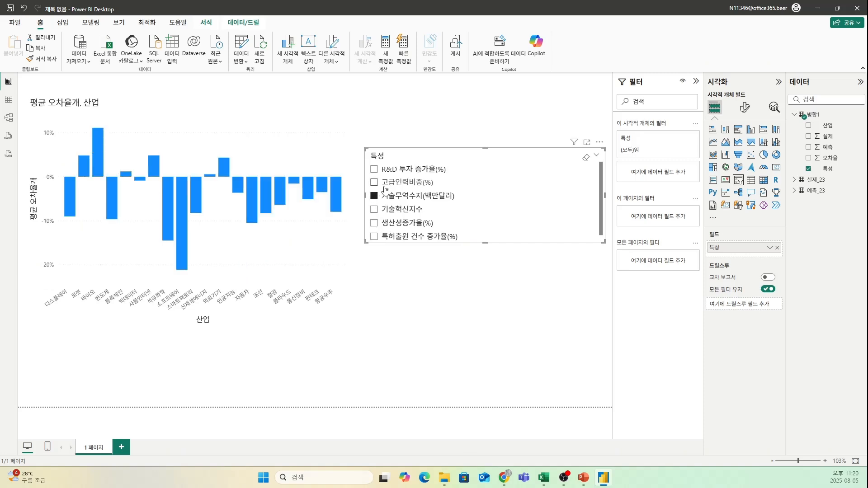
click(374, 183)
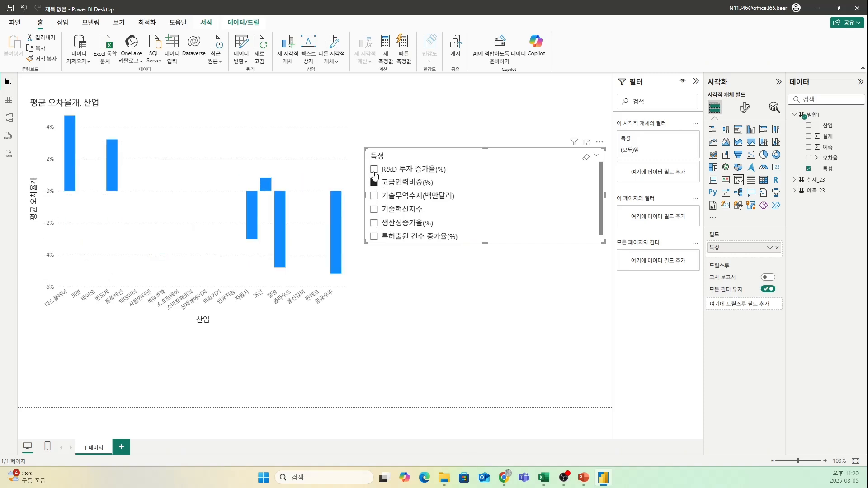
Select all six 특성 values together in the slicer, from R&D 투자 증가율(%) to 특허출원 건수 증가율(%).
click(374, 169)
ctrl+click(373, 182)
ctrl+click(374, 196)
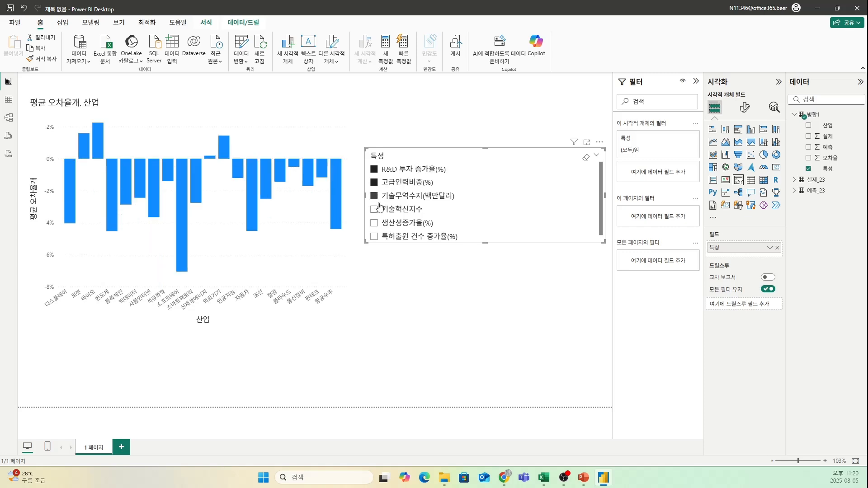
ctrl+click(374, 209)
ctrl+click(374, 223)
ctrl+click(374, 237)
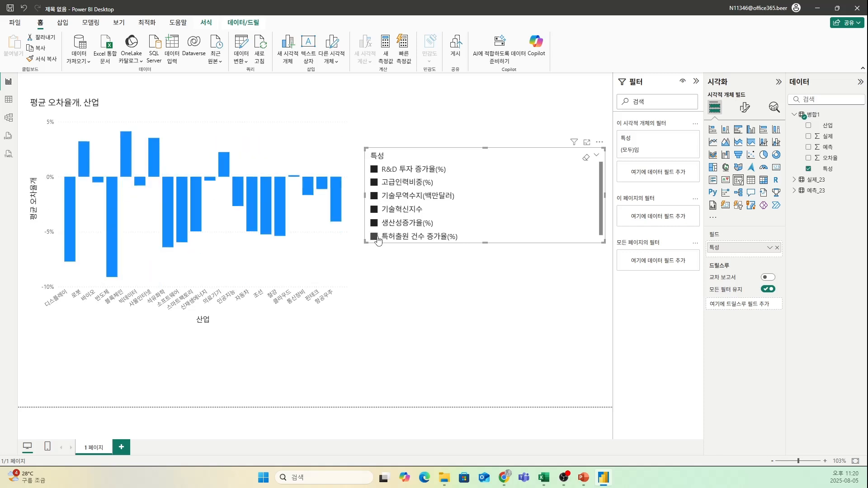
click(447, 300)
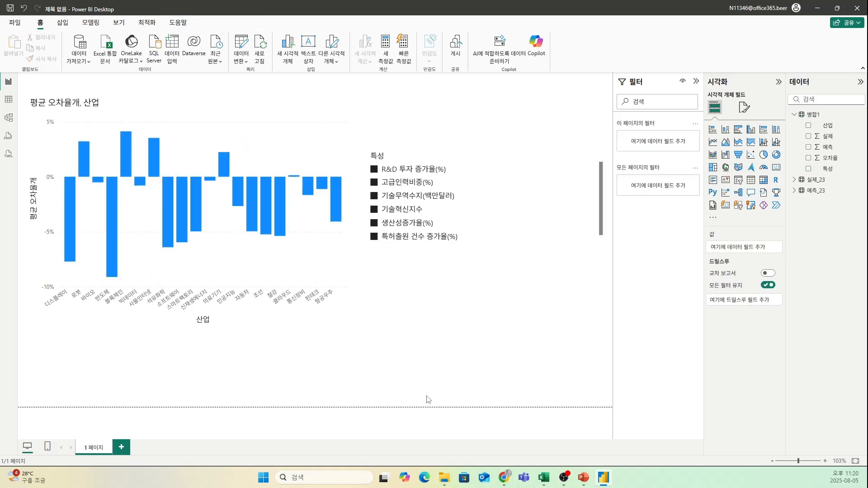
Review the source tables on the Excel workbook's 23년예측 and 23년실제 sheets, and return to the Power BI report.
click(543, 478)
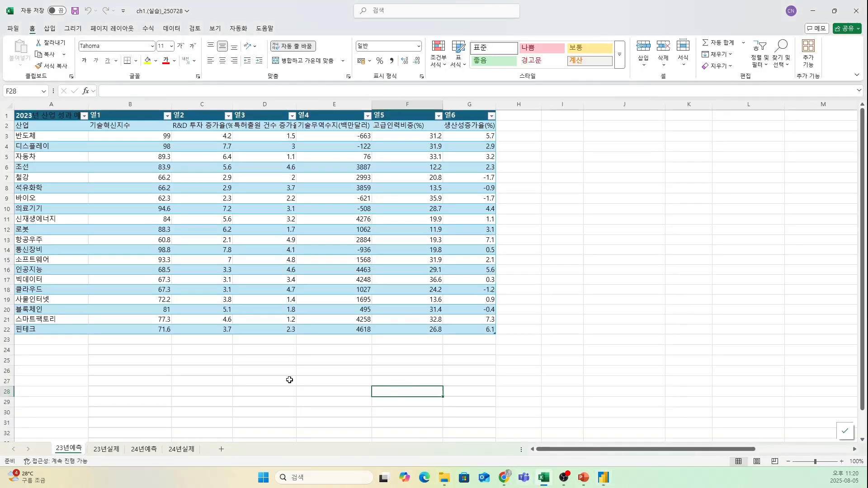
drag(57, 121, 470, 328)
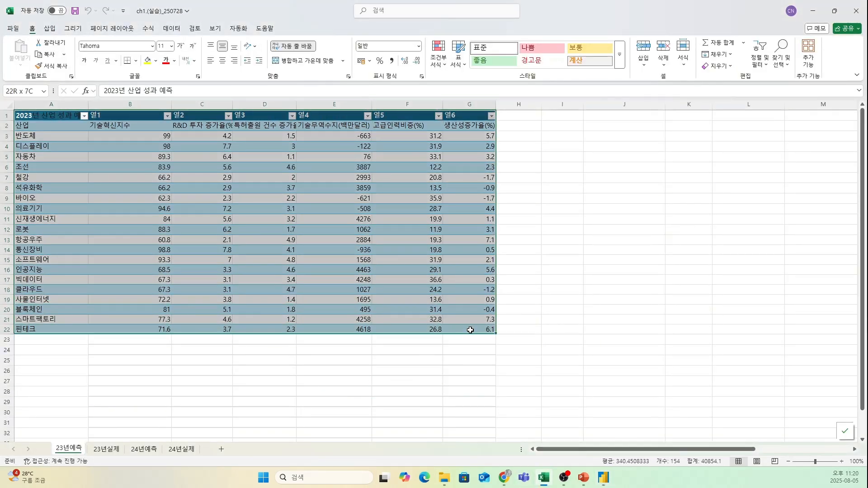
click(106, 448)
drag(45, 116, 471, 325)
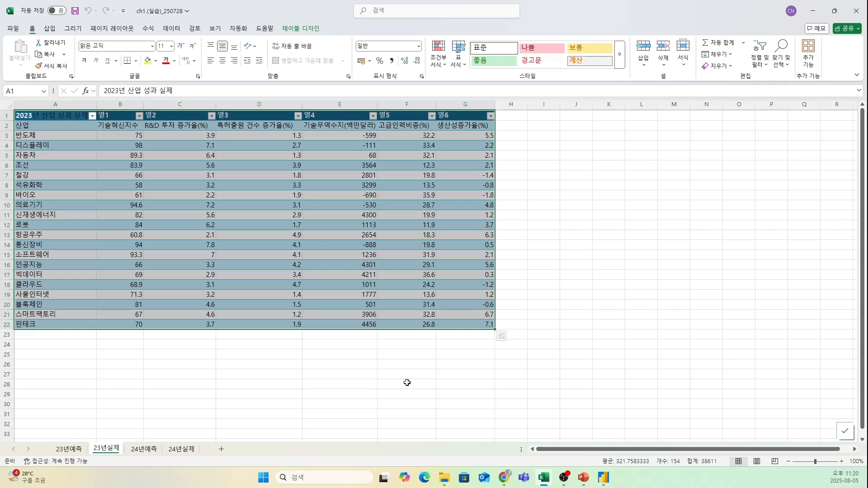
click(407, 382)
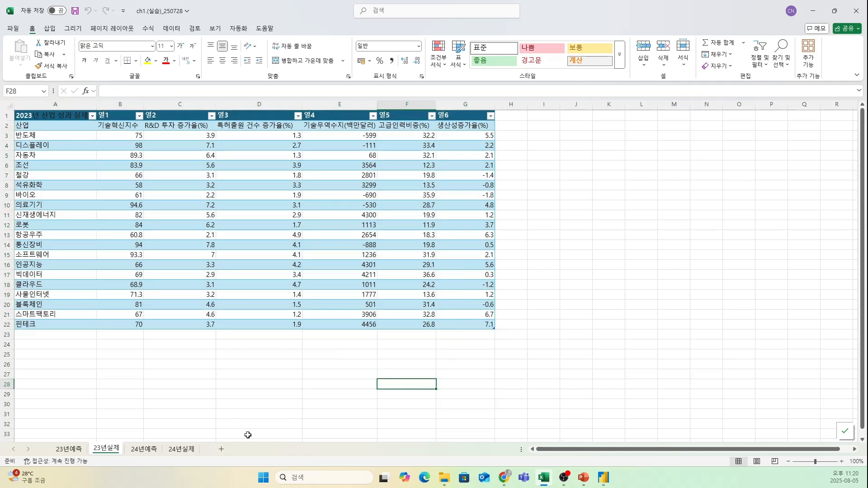
click(603, 478)
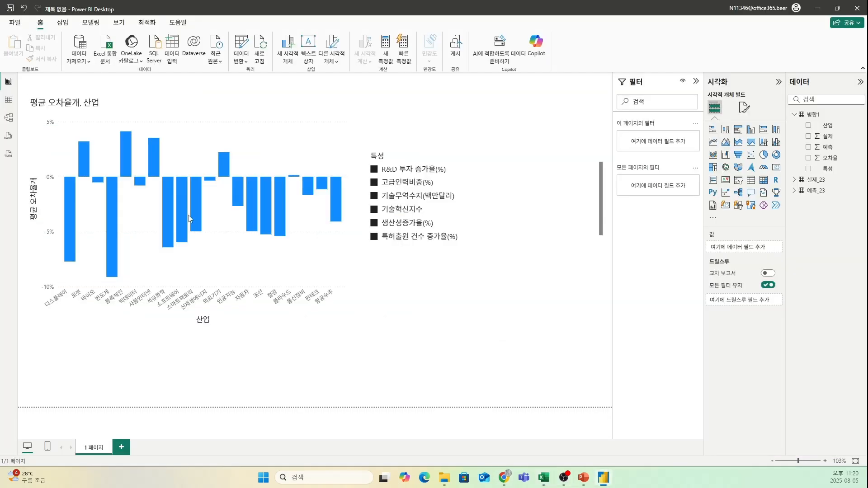